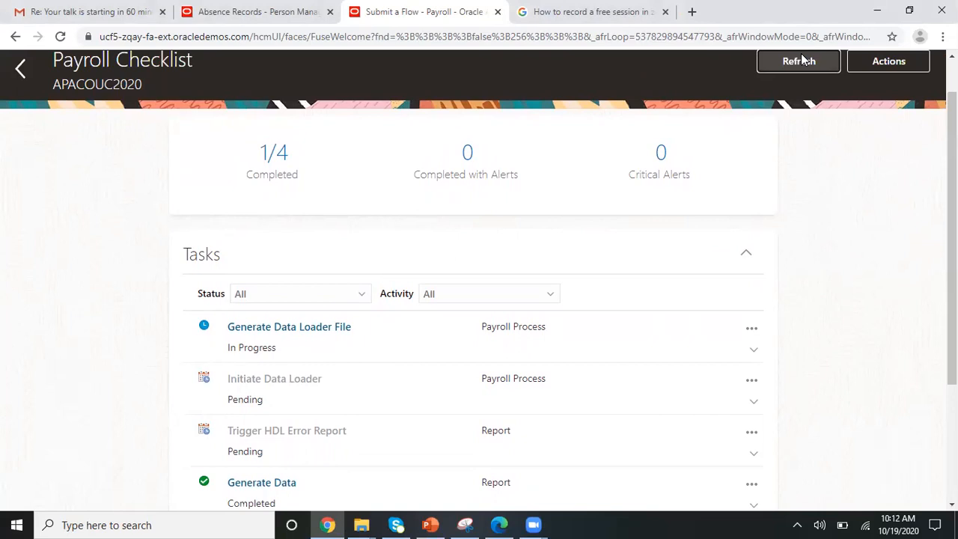
Step: Refresh the APACOUC2020 payroll checklist repeatedly to monitor the status of the Generate Data Loader File and Initiate Data Loader tasks
{"action": "left_click", "coordinate": [808, 66]}
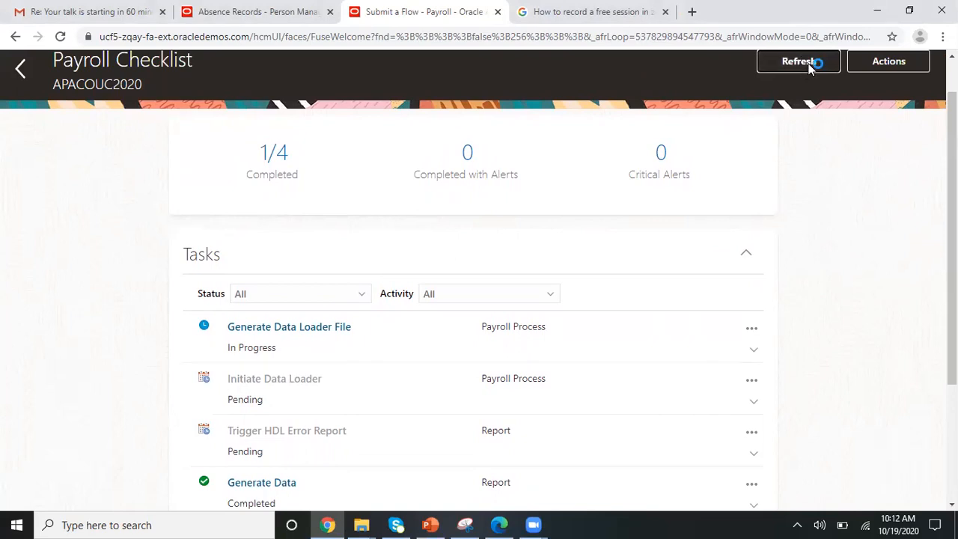
{"action": "left_click", "coordinate": [808, 66]}
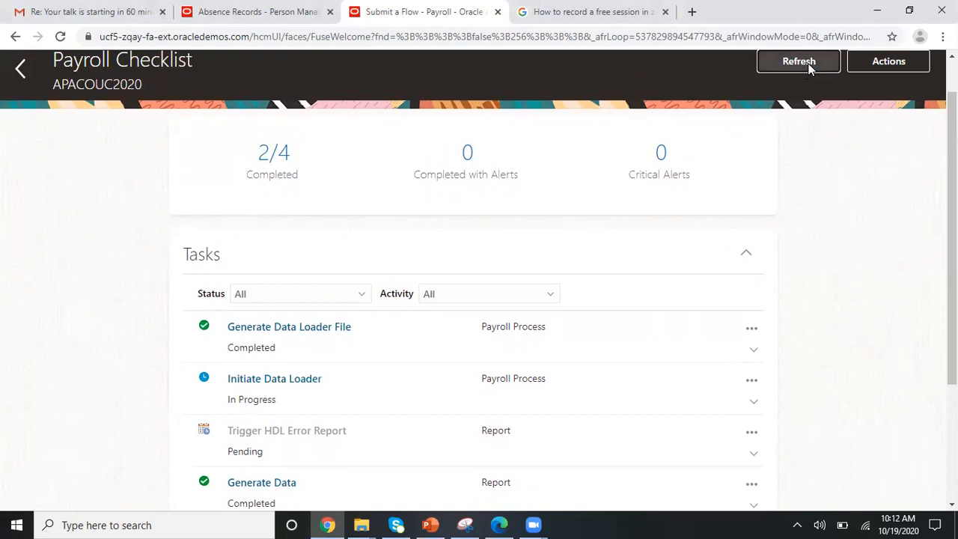
{"action": "left_click", "coordinate": [808, 67]}
{"action": "left_click", "coordinate": [808, 67]}
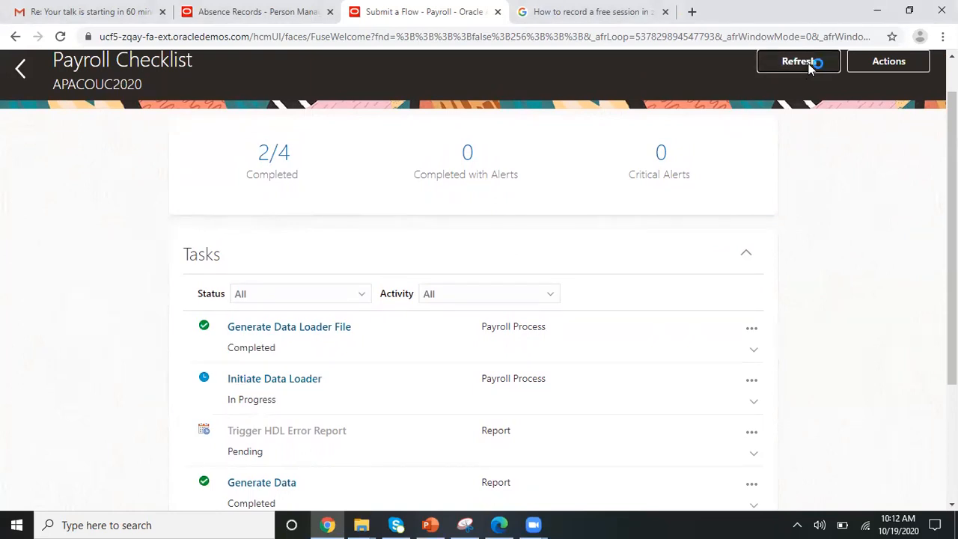
{"action": "left_click", "coordinate": [809, 69]}
{"action": "left_click", "coordinate": [809, 67]}
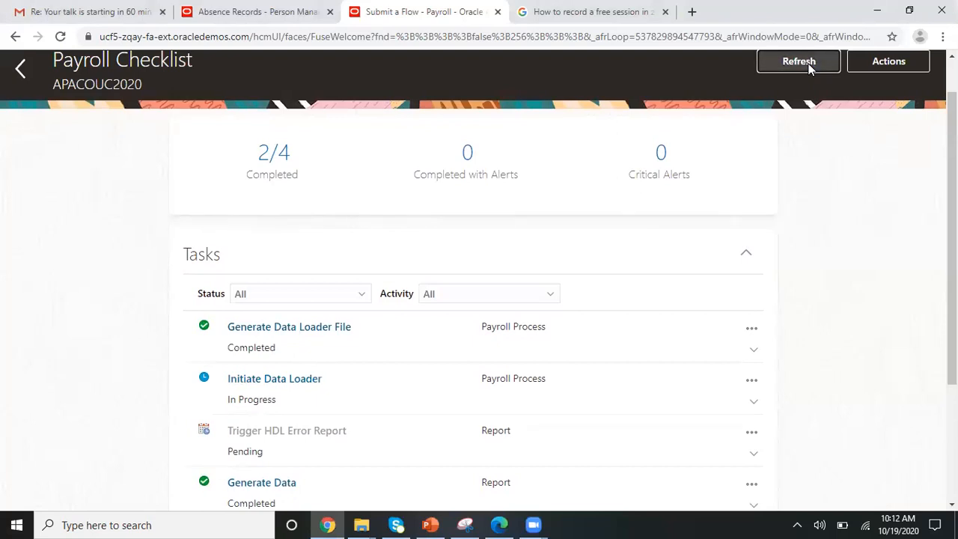
{"action": "left_click", "coordinate": [808, 66]}
{"action": "left_click", "coordinate": [809, 66]}
{"action": "left_click", "coordinate": [809, 66]}
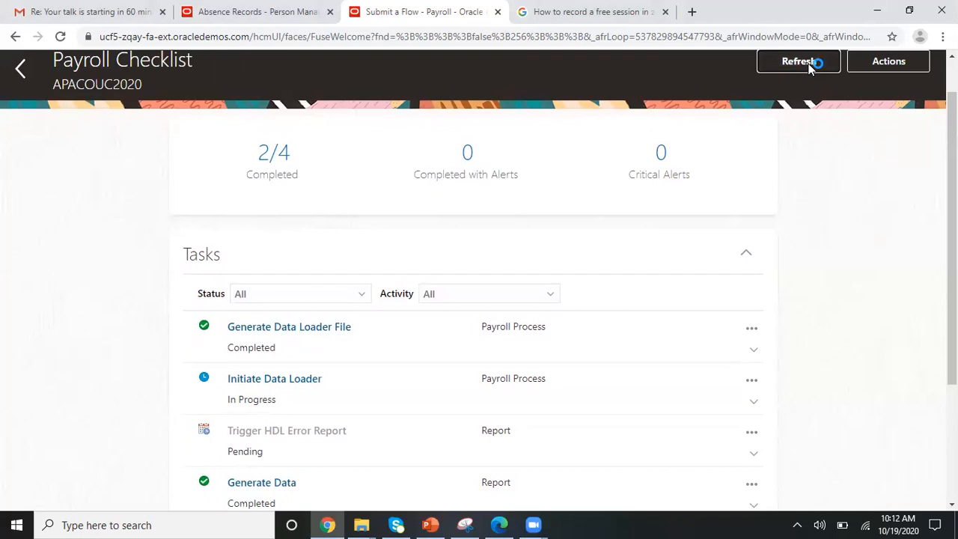
{"action": "left_click", "coordinate": [809, 67]}
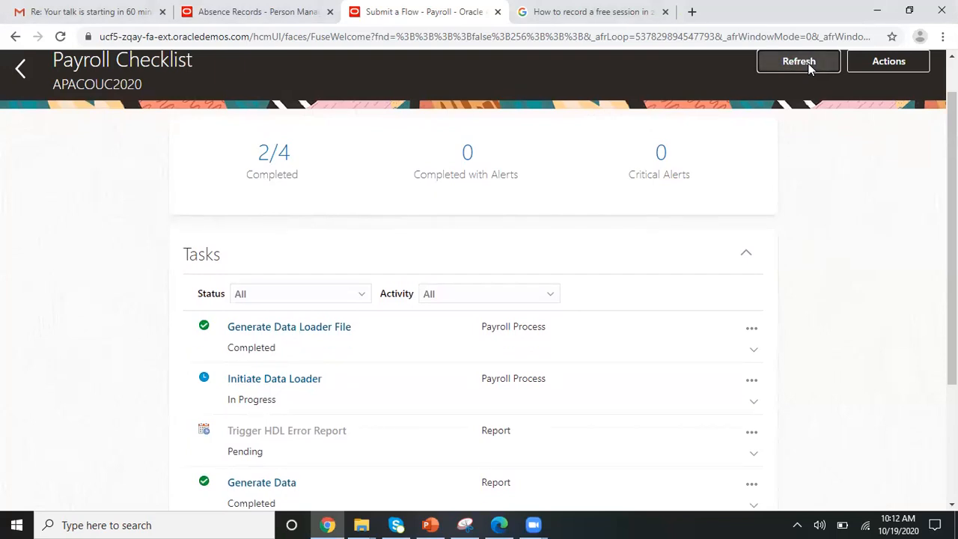
{"action": "left_click", "coordinate": [809, 67]}
{"action": "left_click", "coordinate": [809, 67]}
{"action": "left_click", "coordinate": [809, 67]}
{"action": "left_click", "coordinate": [808, 66]}
{"action": "left_click", "coordinate": [809, 68]}
{"action": "left_click", "coordinate": [809, 67]}
{"action": "left_click", "coordinate": [809, 68]}
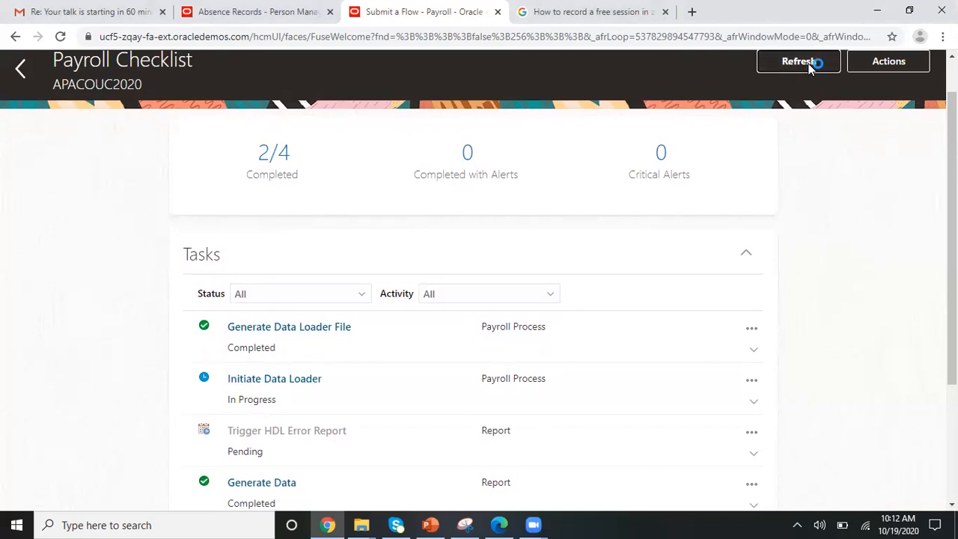
{"action": "left_click", "coordinate": [809, 68]}
{"action": "left_click", "coordinate": [808, 68]}
{"action": "left_click", "coordinate": [808, 69]}
{"action": "left_click", "coordinate": [808, 68]}
{"action": "left_click", "coordinate": [809, 68]}
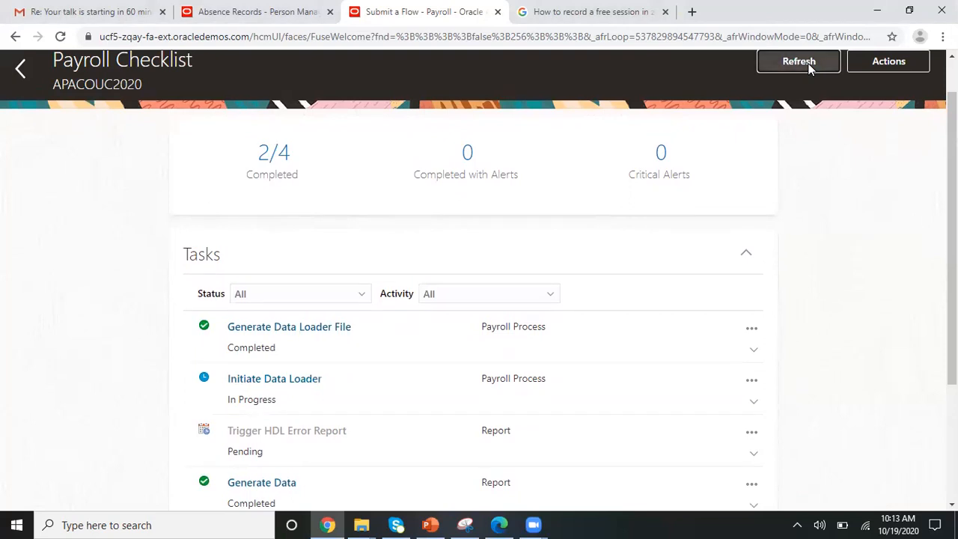
{"action": "left_click", "coordinate": [808, 68]}
{"action": "left_click", "coordinate": [808, 68]}
{"action": "left_click", "coordinate": [809, 68]}
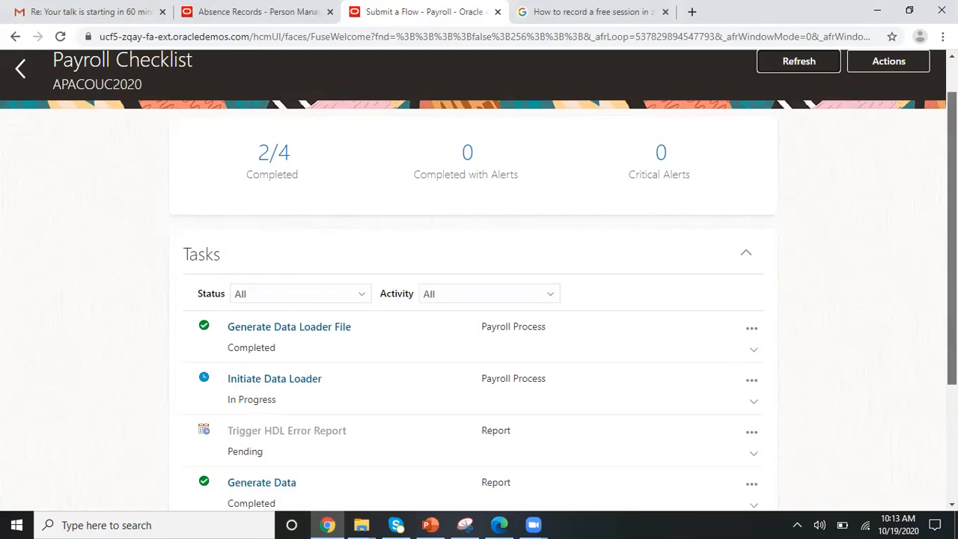
{"action": "left_click", "coordinate": [807, 65]}
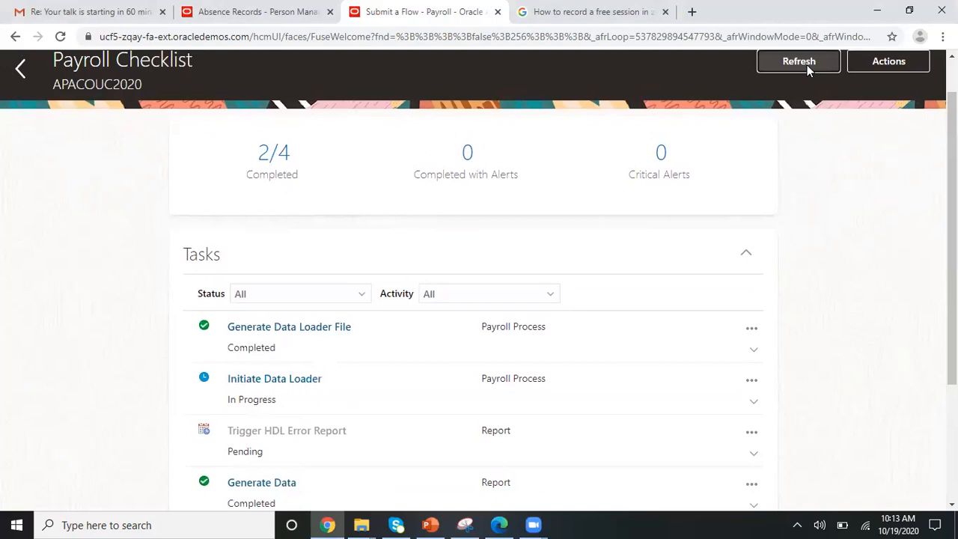
{"action": "left_click", "coordinate": [806, 65]}
{"action": "left_click", "coordinate": [806, 65]}
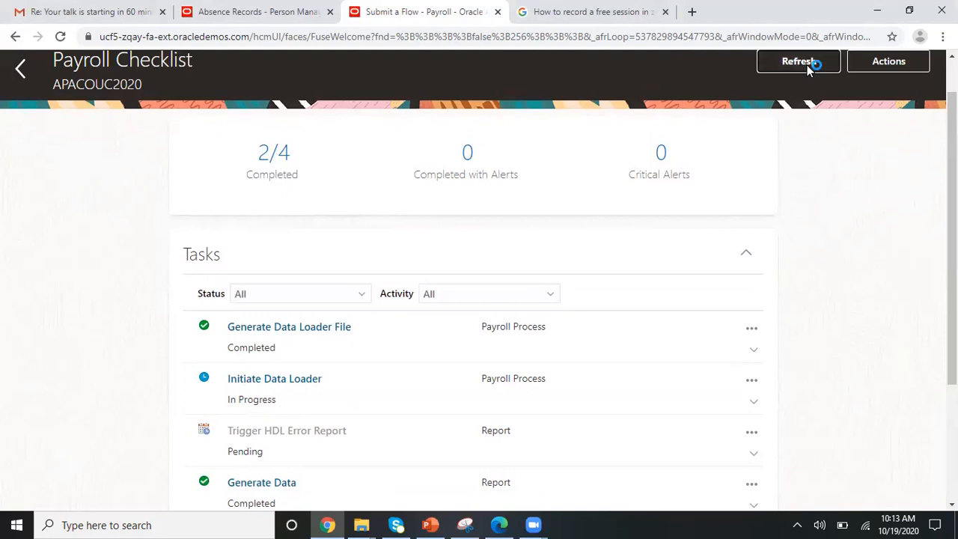
{"action": "left_click", "coordinate": [806, 66]}
{"action": "left_click", "coordinate": [807, 66]}
{"action": "left_click", "coordinate": [806, 65]}
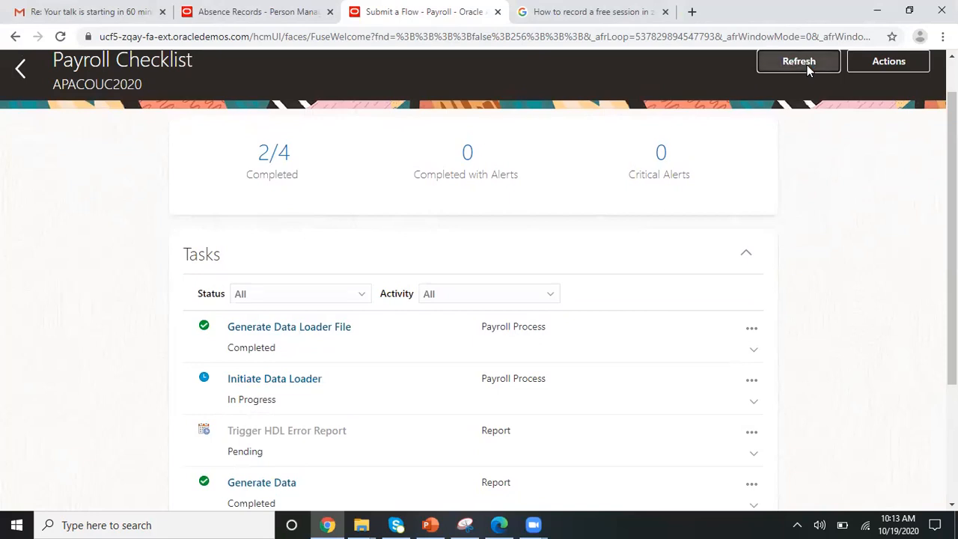
{"action": "left_click", "coordinate": [806, 65]}
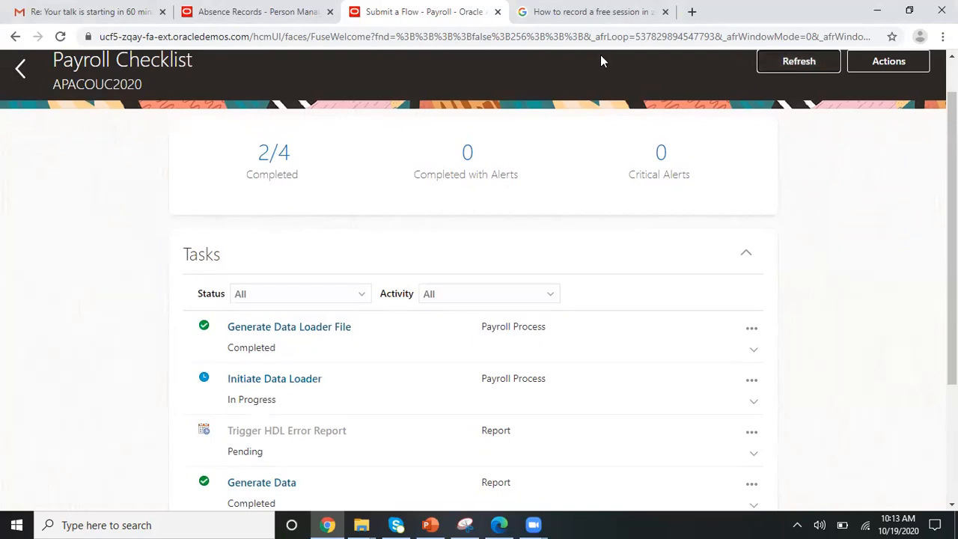
Step: Duplicate the Absence Records browser tab and load the site's base address there without the hcmUI/ path
{"action": "left_click", "coordinate": [292, 25]}
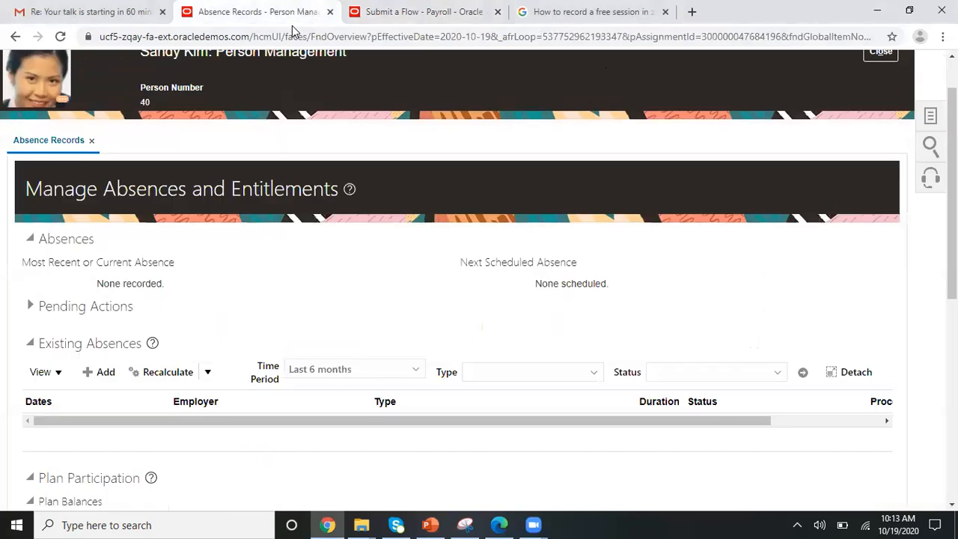
{"action": "right_click", "coordinate": [292, 27]}
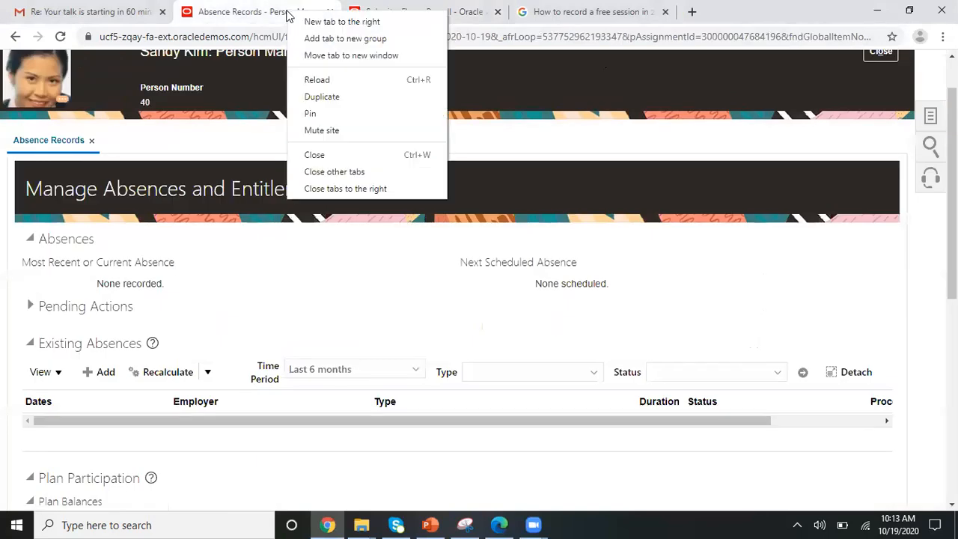
{"action": "left_click", "coordinate": [327, 100]}
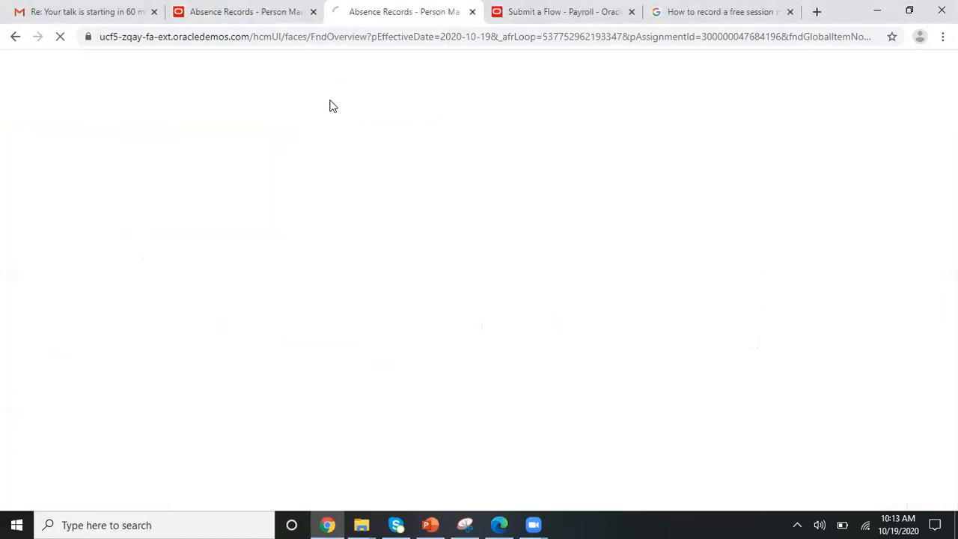
{"action": "left_click", "coordinate": [253, 40]}
{"action": "right_click", "coordinate": [364, 41]}
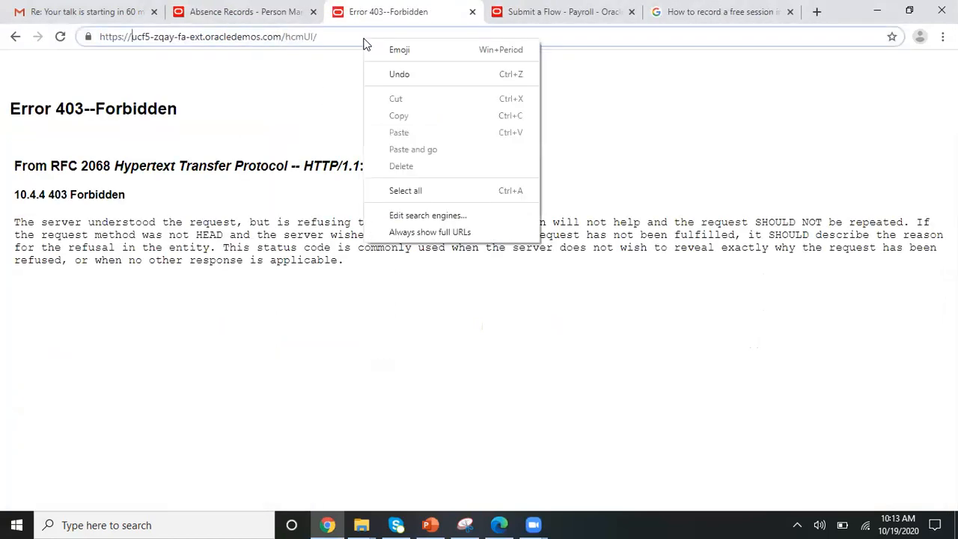
{"action": "left_click", "coordinate": [285, 37]}
{"action": "left_click_drag", "start_coordinate": [285, 37], "coordinate": [359, 45]}
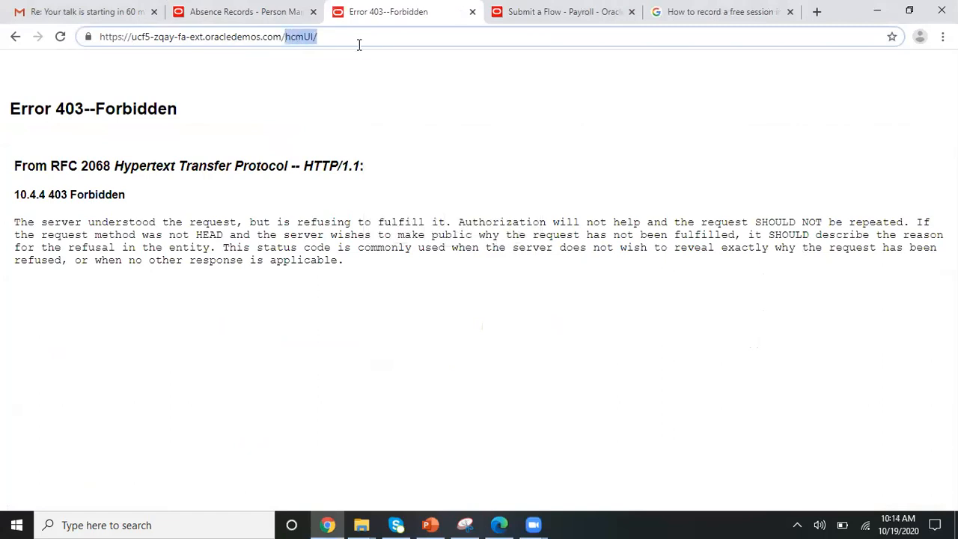
{"action": "key", "text": "BackSpace"}
{"action": "key", "text": "Return"}
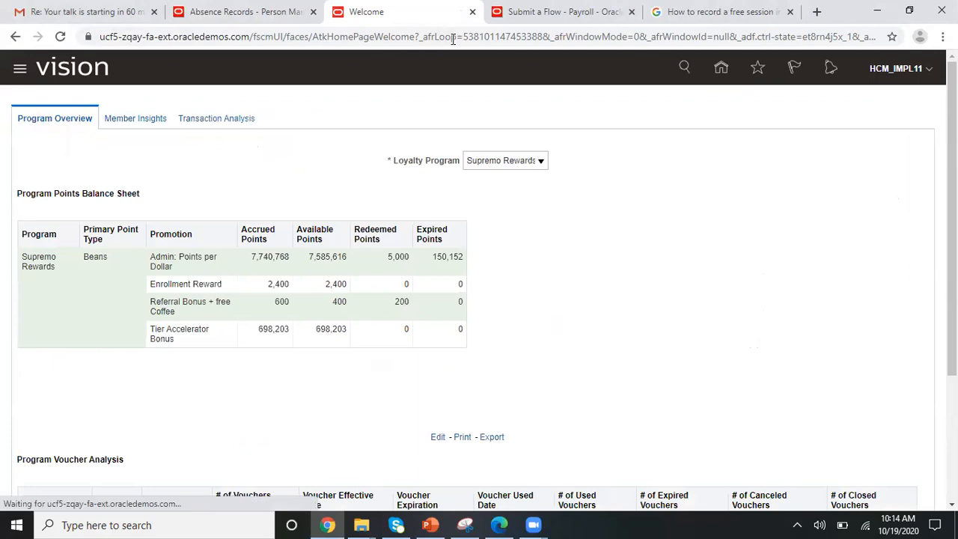
Step: Go to the home page and open the Data Exchange work area under My Client Groups
{"action": "left_click", "coordinate": [720, 67]}
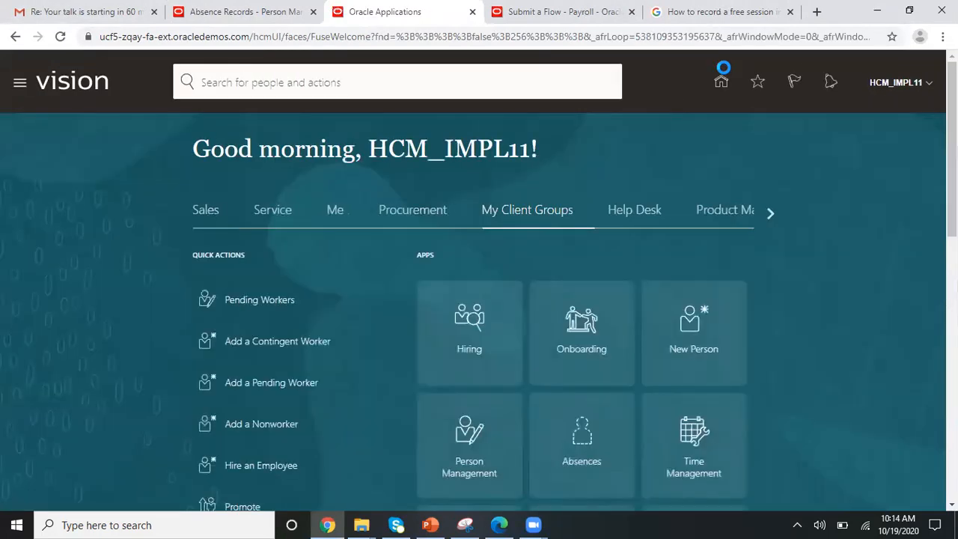
{"action": "scroll", "coordinate": [479, 299], "scroll_direction": "down", "scroll_amount": 8}
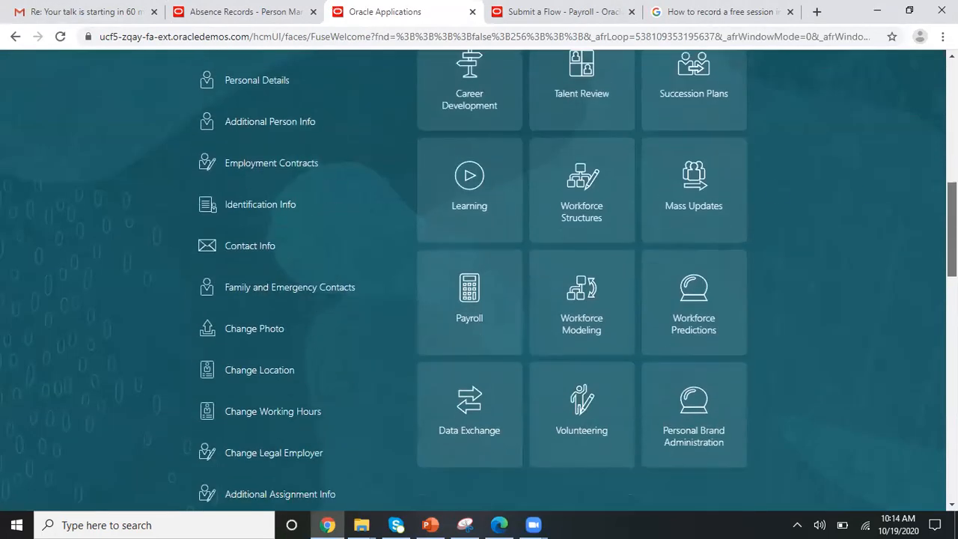
{"action": "left_click", "coordinate": [482, 431]}
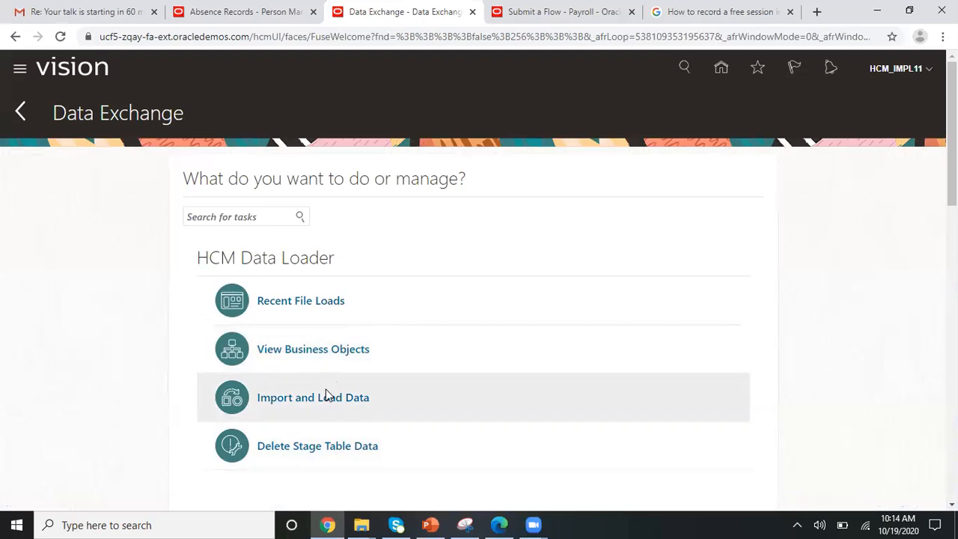
Step: Open Recent File Loads and review the listed HCM Data Loader files and their import and load success
{"action": "left_click", "coordinate": [310, 306]}
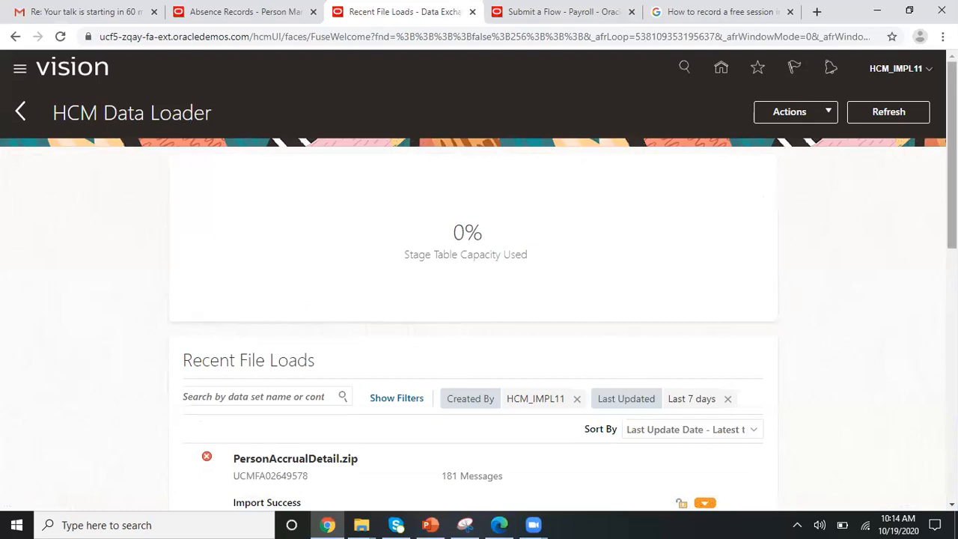
{"action": "left_click_drag", "start_coordinate": [951, 154], "coordinate": [951, 215]}
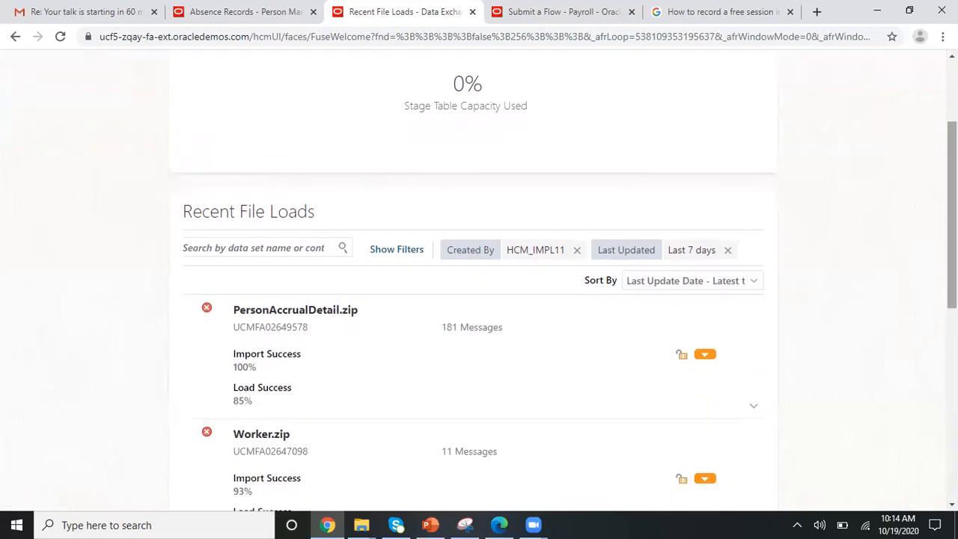
{"action": "left_click_drag", "start_coordinate": [951, 214], "coordinate": [951, 176]}
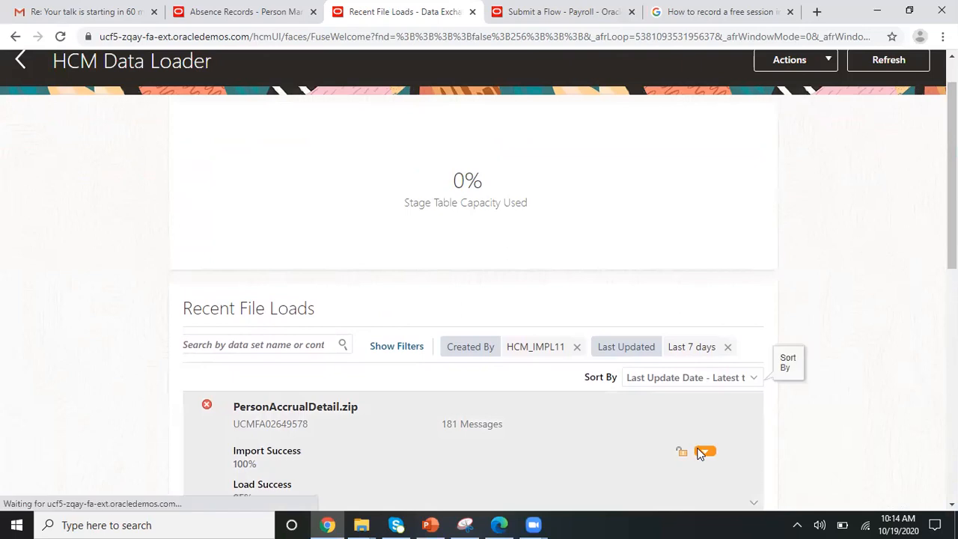
{"action": "scroll", "coordinate": [802, 160], "scroll_direction": "up", "scroll_amount": 2}
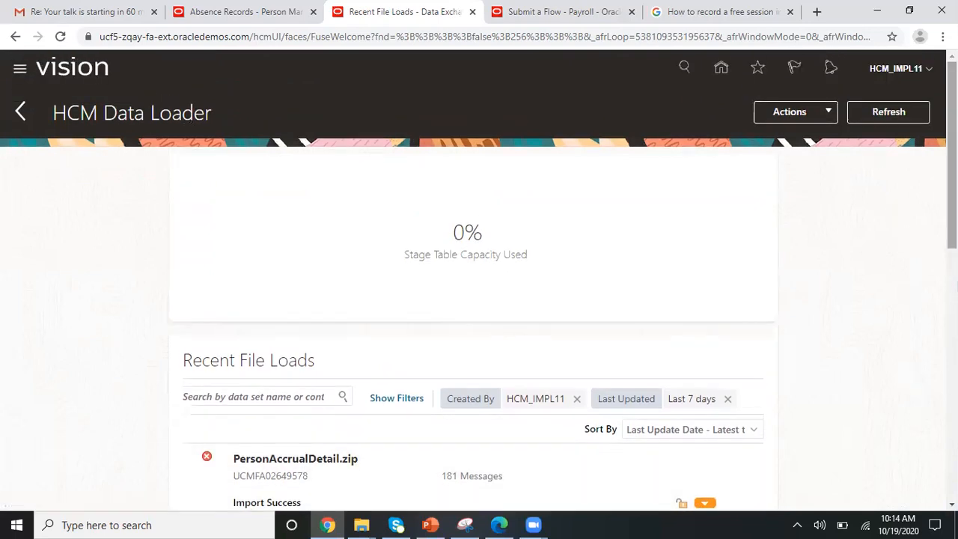
Step: Open Import and Load Data instead and search the data sets with the Created By filter cleared
{"action": "left_click", "coordinate": [19, 110]}
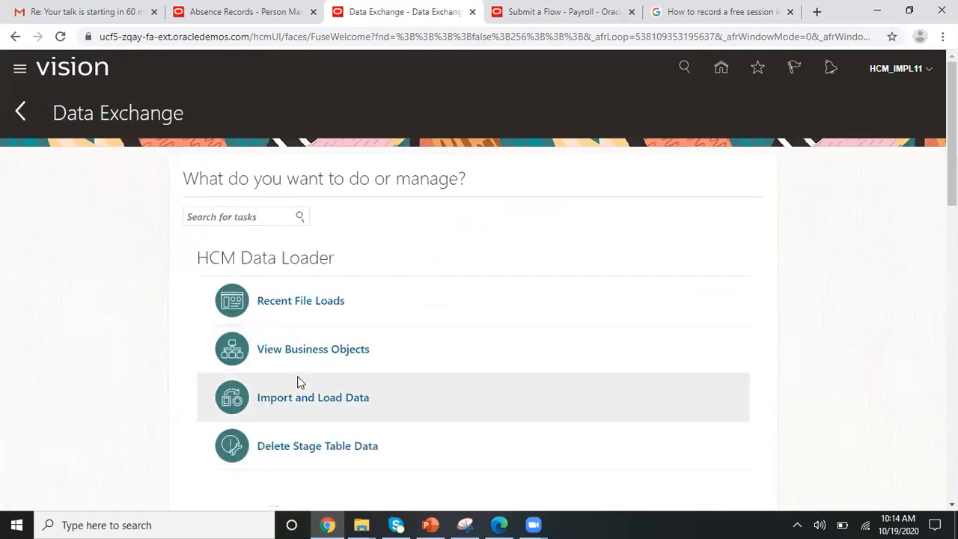
{"action": "left_click", "coordinate": [301, 398]}
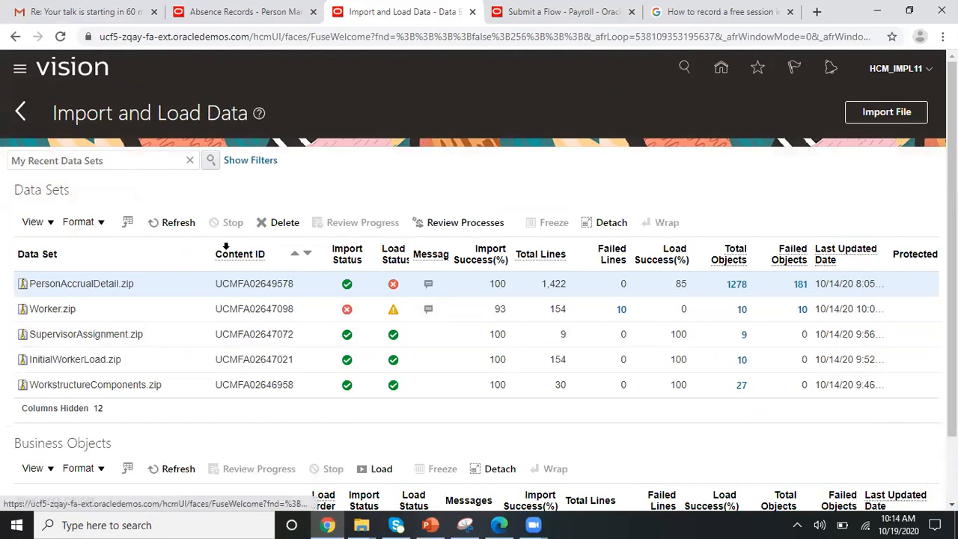
{"action": "left_click", "coordinate": [249, 163]}
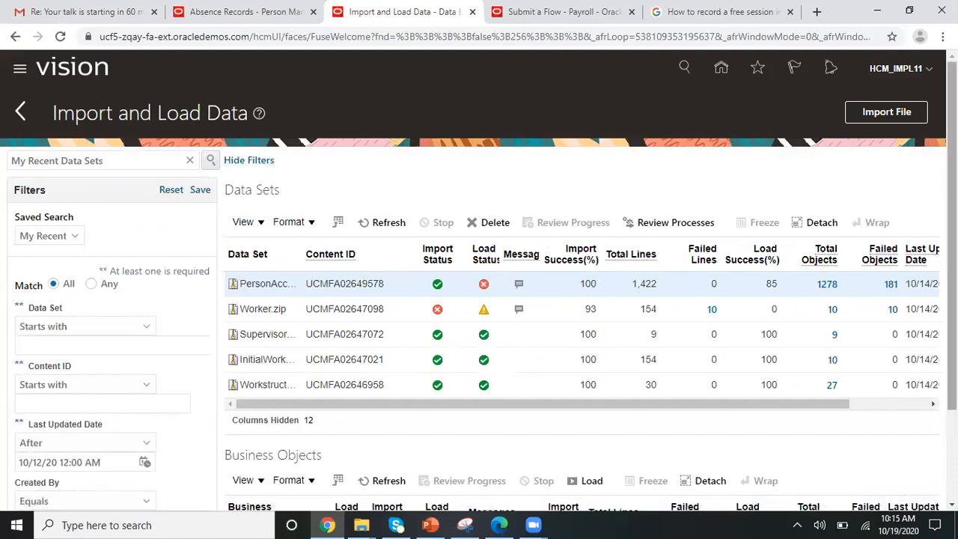
{"action": "scroll", "coordinate": [951, 225], "scroll_direction": "down", "scroll_amount": 2}
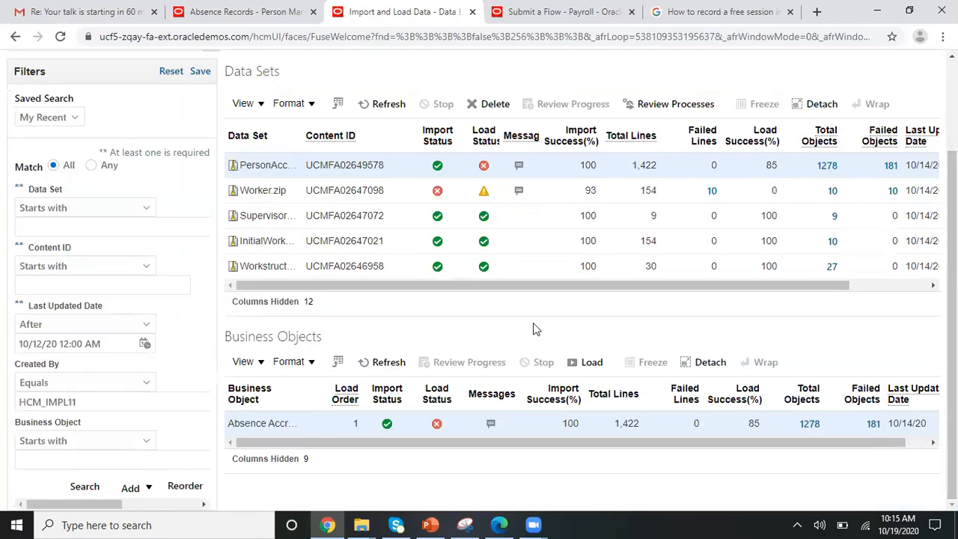
{"action": "double_click", "coordinate": [98, 398]}
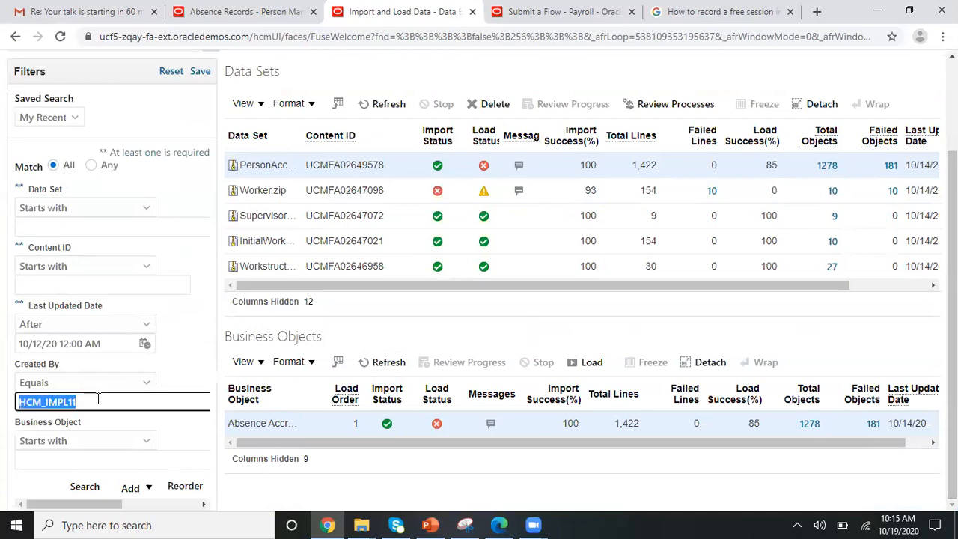
{"action": "key", "text": "BackSpace"}
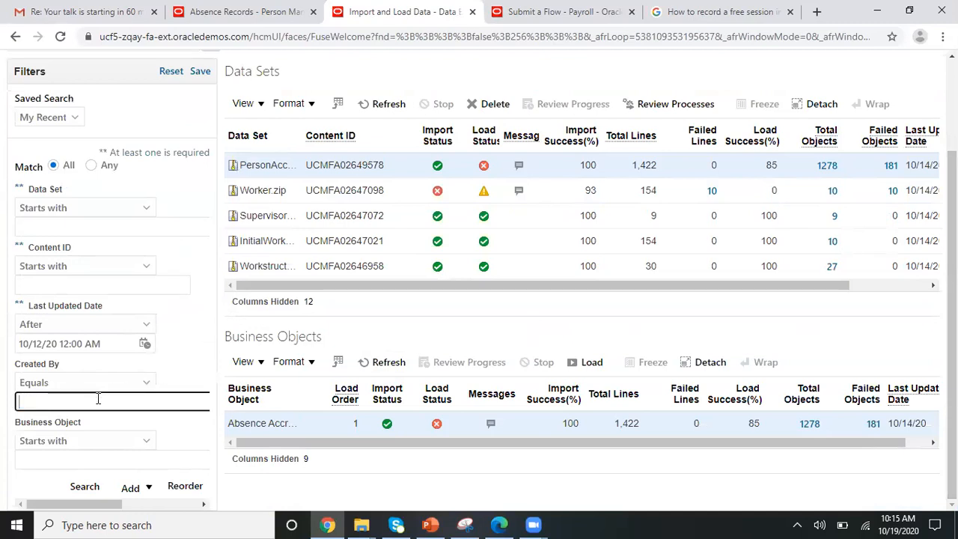
{"action": "left_click", "coordinate": [86, 490]}
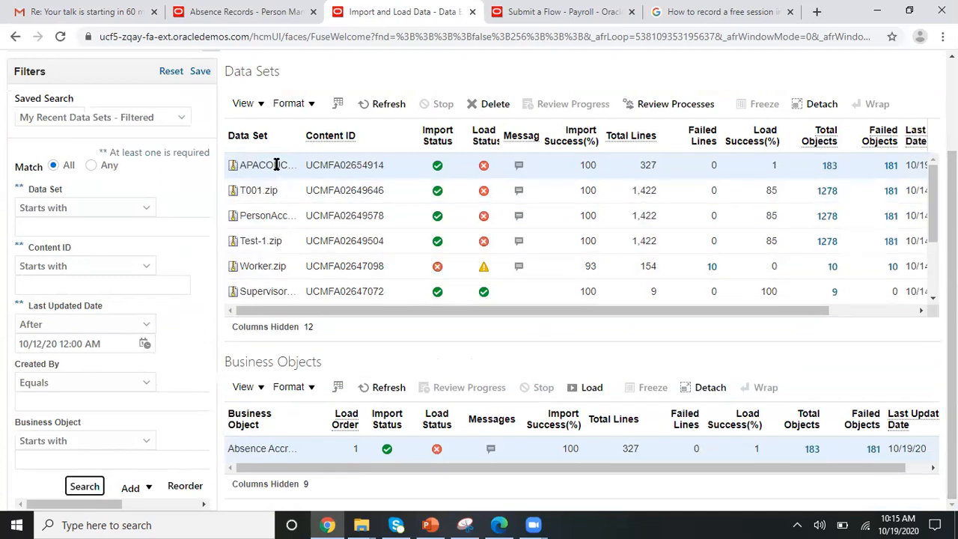
Step: Select the APACOUC2020 data set's name and widen the Data Set column to show full file names
{"action": "double_click", "coordinate": [276, 165]}
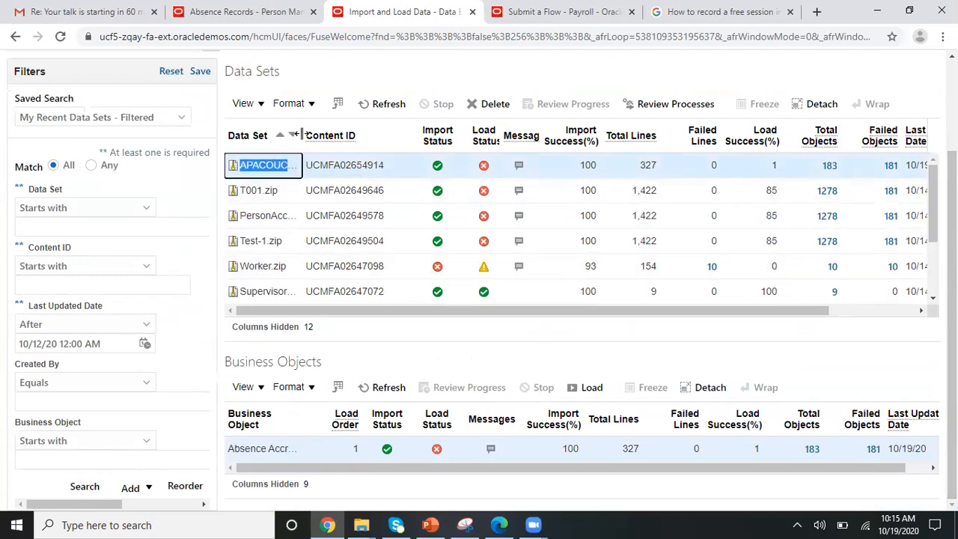
{"action": "left_click_drag", "start_coordinate": [303, 136], "coordinate": [355, 151]}
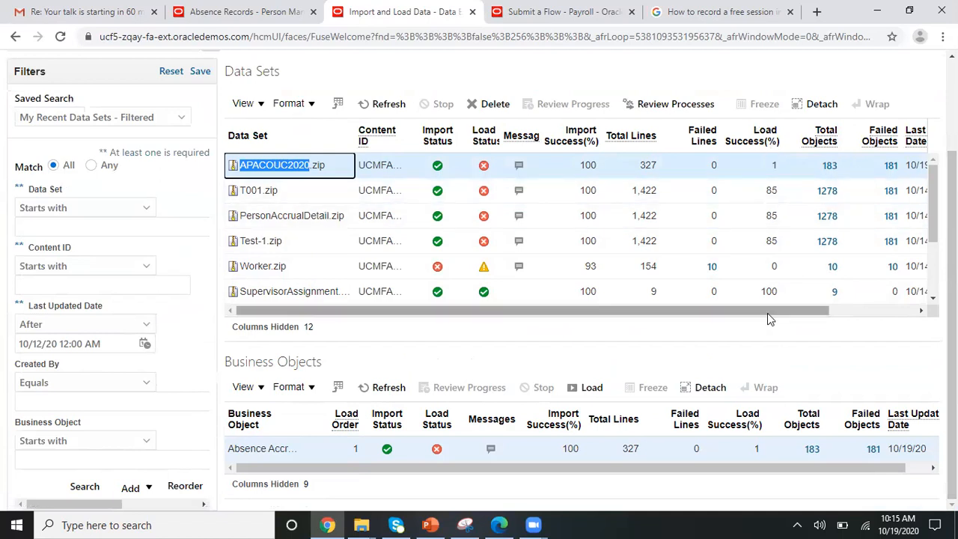
Step: Widen the Business Object column and examine the APACOUC2020 data set's load success, total and failed objects, and last updated date
{"action": "left_click_drag", "start_coordinate": [767, 310], "coordinate": [717, 300]}
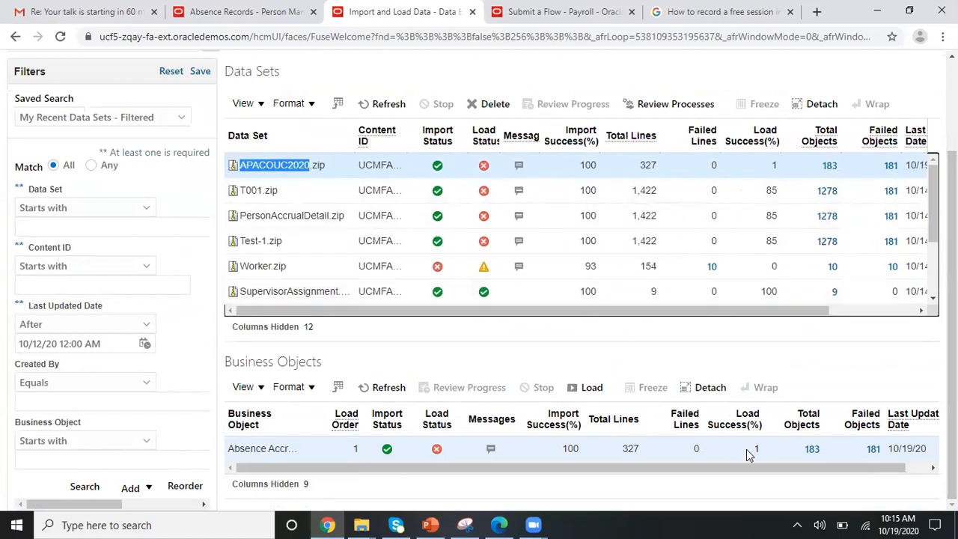
{"action": "left_click_drag", "start_coordinate": [792, 466], "coordinate": [716, 465]}
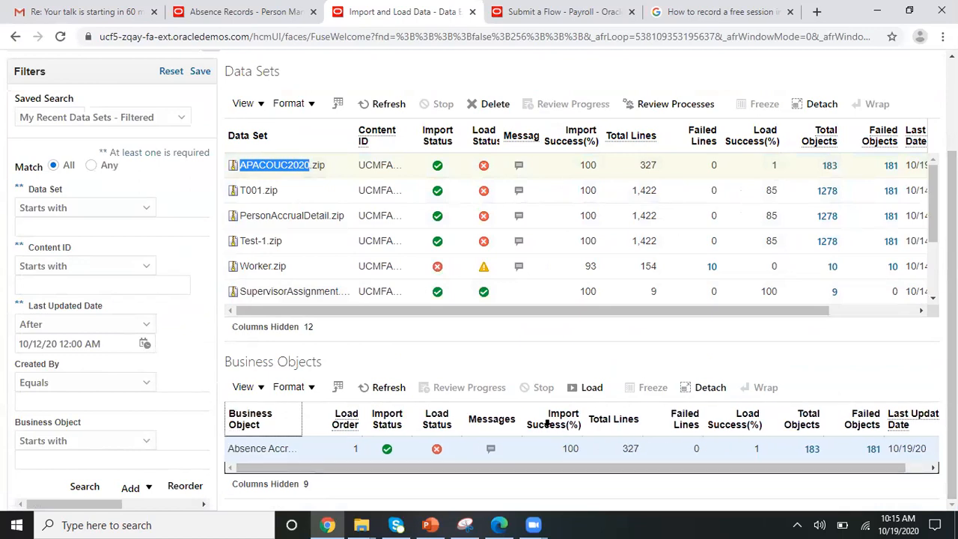
{"action": "left_click_drag", "start_coordinate": [304, 412], "coordinate": [322, 415]}
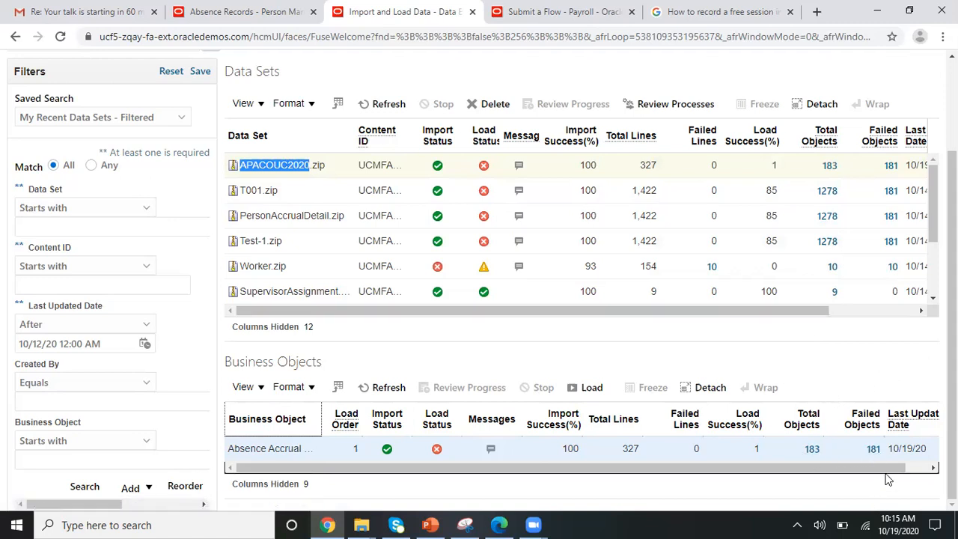
{"action": "left_click_drag", "start_coordinate": [890, 469], "coordinate": [814, 470]}
{"action": "left_click", "coordinate": [932, 196]}
{"action": "mouse_move", "coordinate": [932, 193]}
{"action": "left_mouse_down"}
{"action": "mouse_move", "coordinate": [932, 227]}
{"action": "mouse_move", "coordinate": [931, 175]}
{"action": "left_mouse_up"}
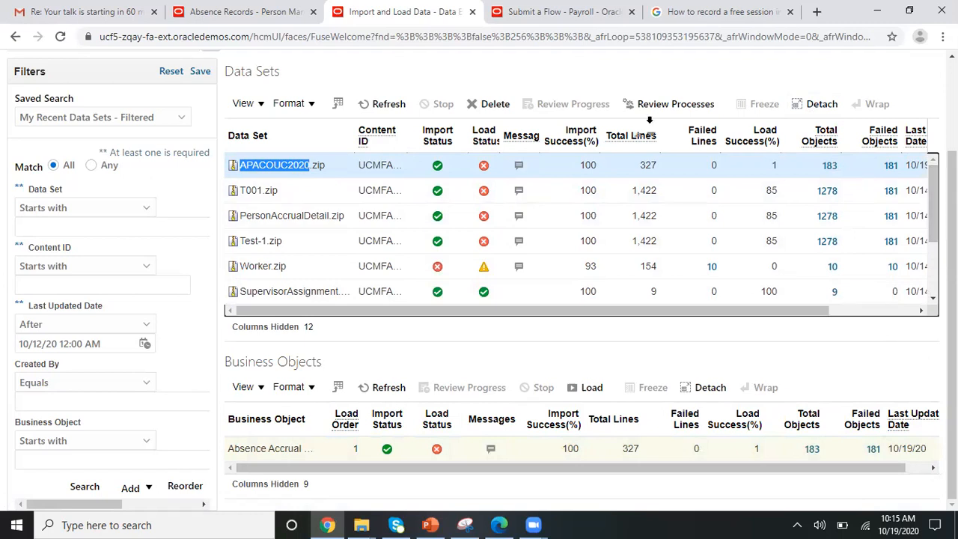
{"action": "left_click_drag", "start_coordinate": [801, 311], "coordinate": [833, 317]}
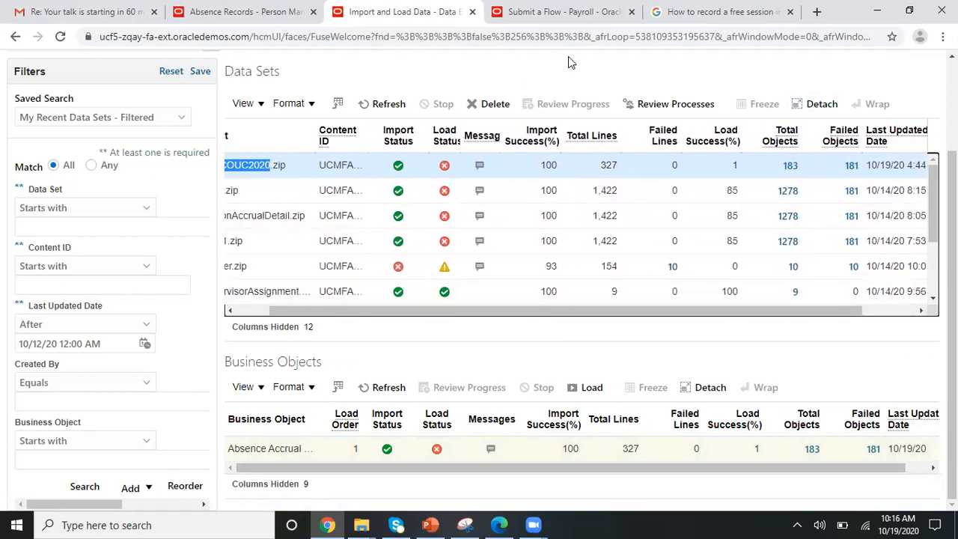
Step: Return to the APACOUC2020 payroll checklist, refresh its task statuses and open the Trigger HDL Error Report task
{"action": "left_click", "coordinate": [616, 15]}
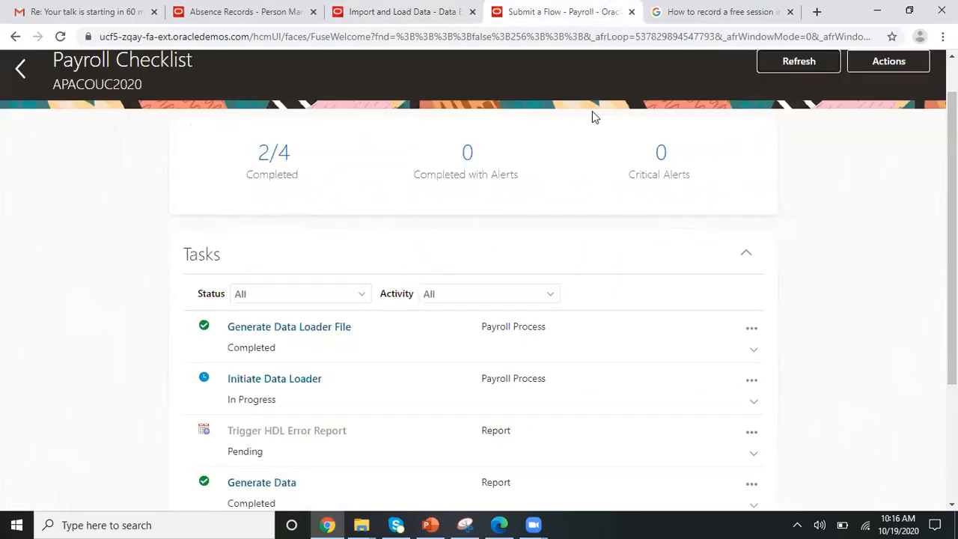
{"action": "left_click", "coordinate": [805, 67]}
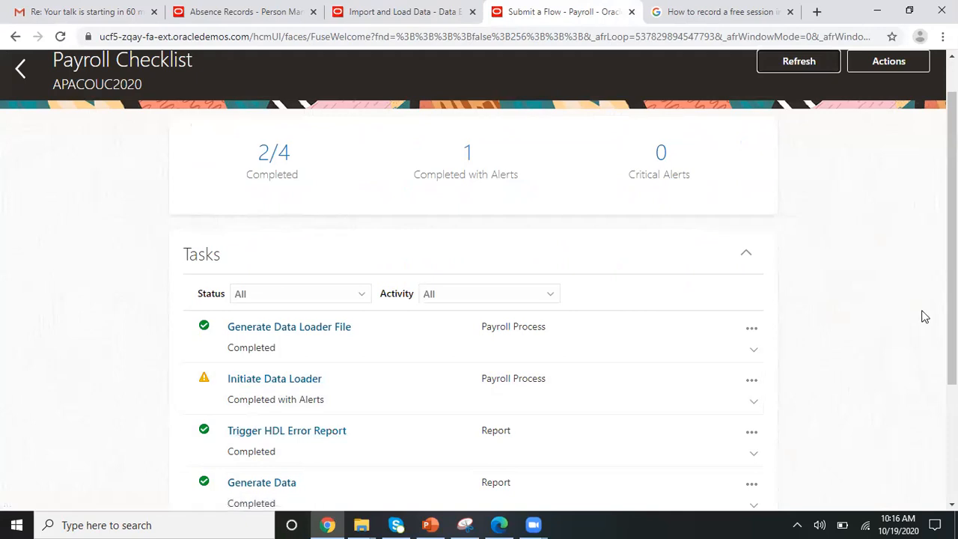
{"action": "scroll", "coordinate": [925, 316], "scroll_direction": "down", "scroll_amount": 1}
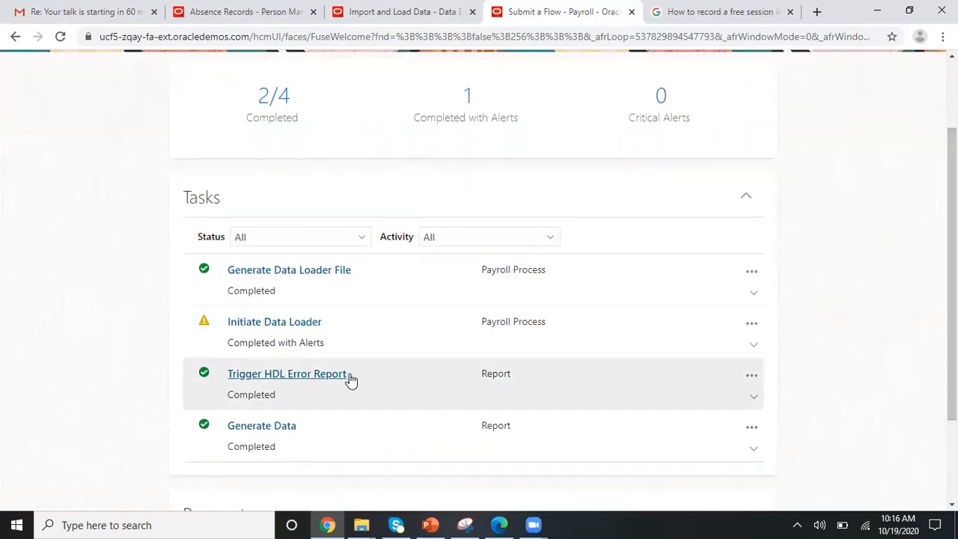
{"action": "left_click", "coordinate": [336, 374]}
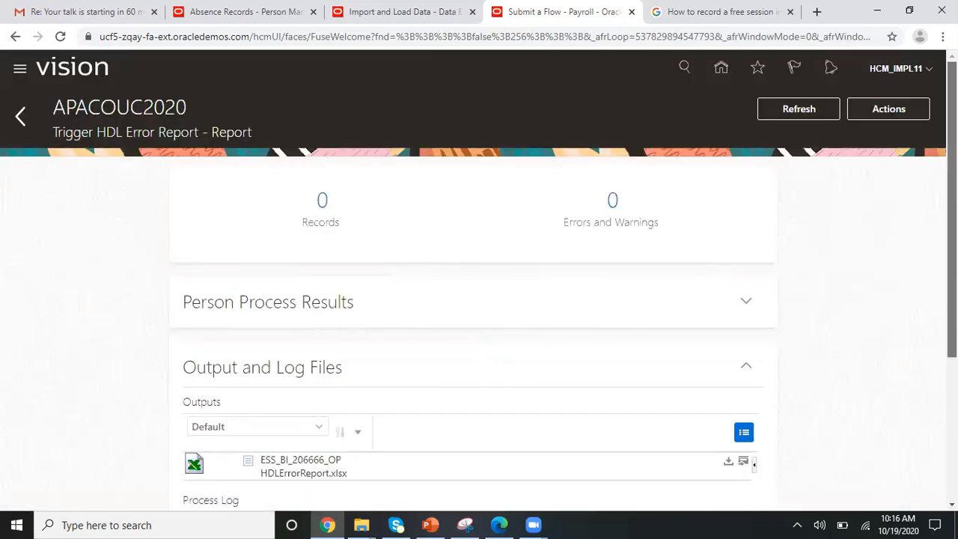
Step: Download the HDLErrorReport.xlsx output and open it full-size in Excel with the document recovery pane closed
{"action": "scroll", "coordinate": [338, 373], "scroll_direction": "down", "scroll_amount": 3}
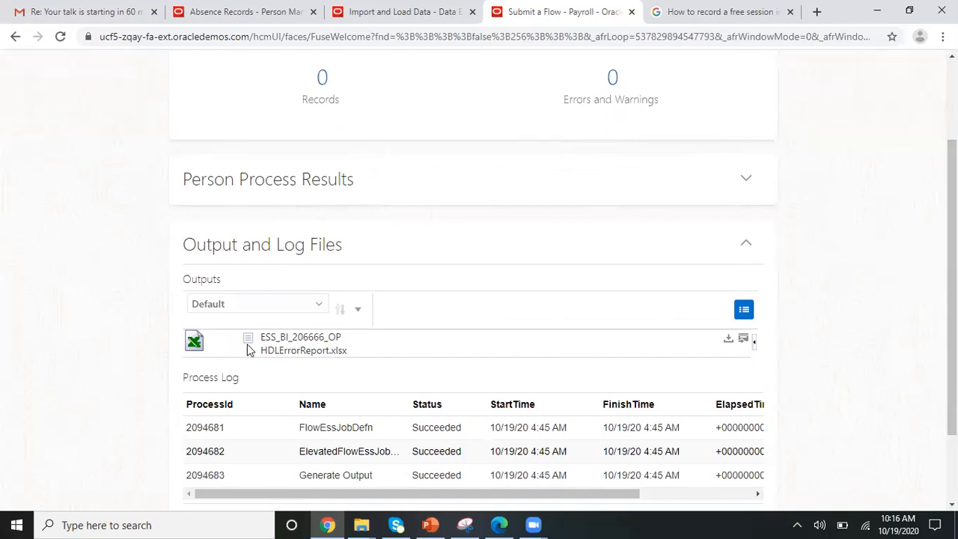
{"action": "left_click", "coordinate": [728, 340]}
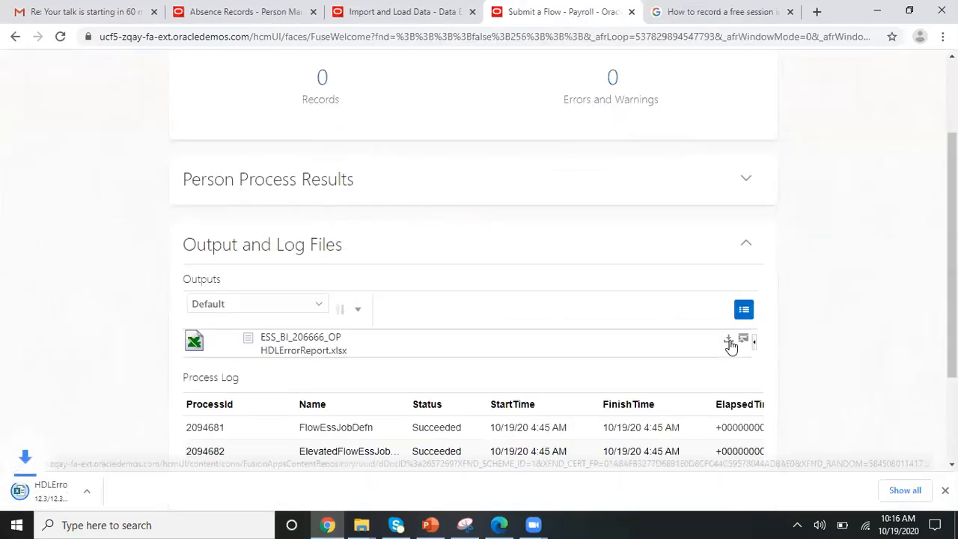
{"action": "left_click", "coordinate": [89, 490]}
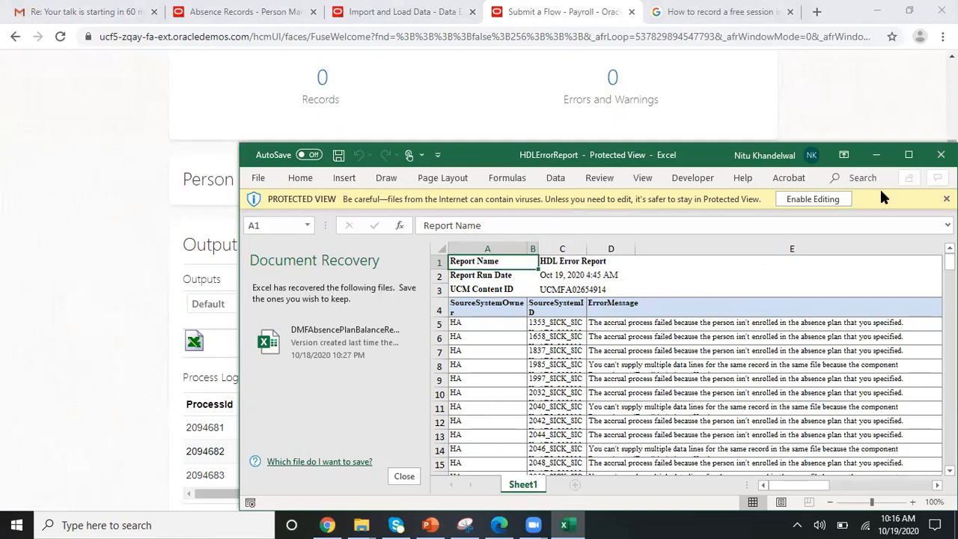
{"action": "left_click", "coordinate": [908, 155]}
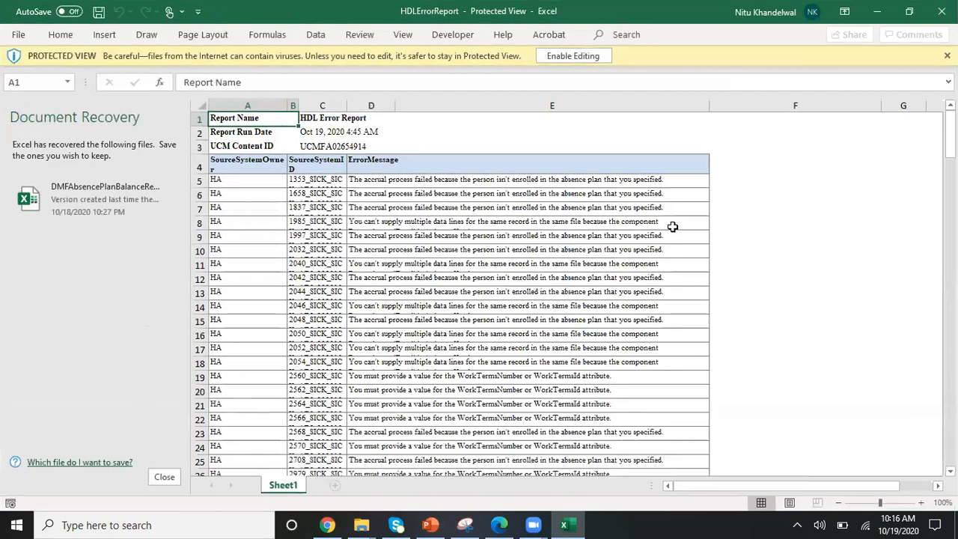
{"action": "left_click", "coordinate": [165, 478]}
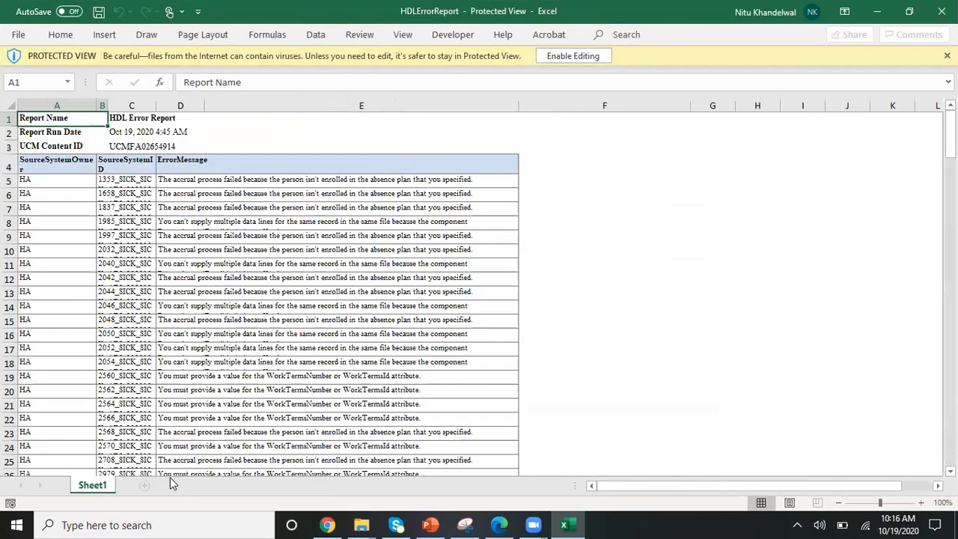
Step: Examine the source system IDs and error messages in the HDL error report, and minimize the workbook
{"action": "left_click", "coordinate": [132, 167]}
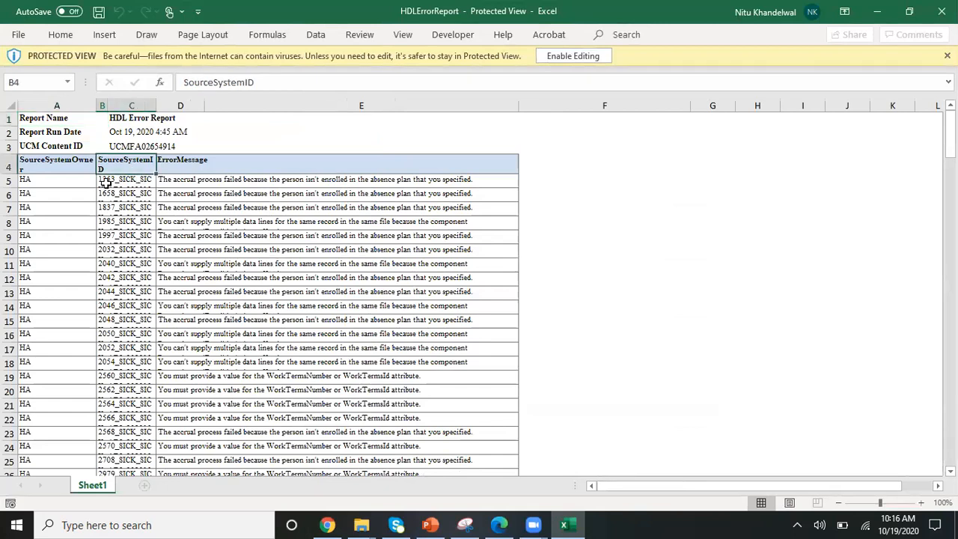
{"action": "left_click", "coordinate": [142, 184]}
{"action": "left_click", "coordinate": [229, 181]}
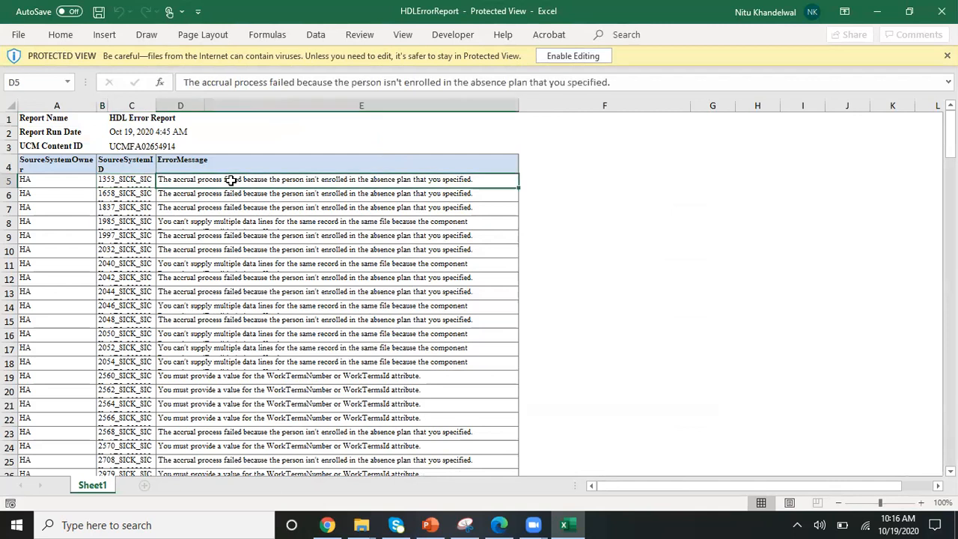
{"action": "left_click", "coordinate": [877, 12]}
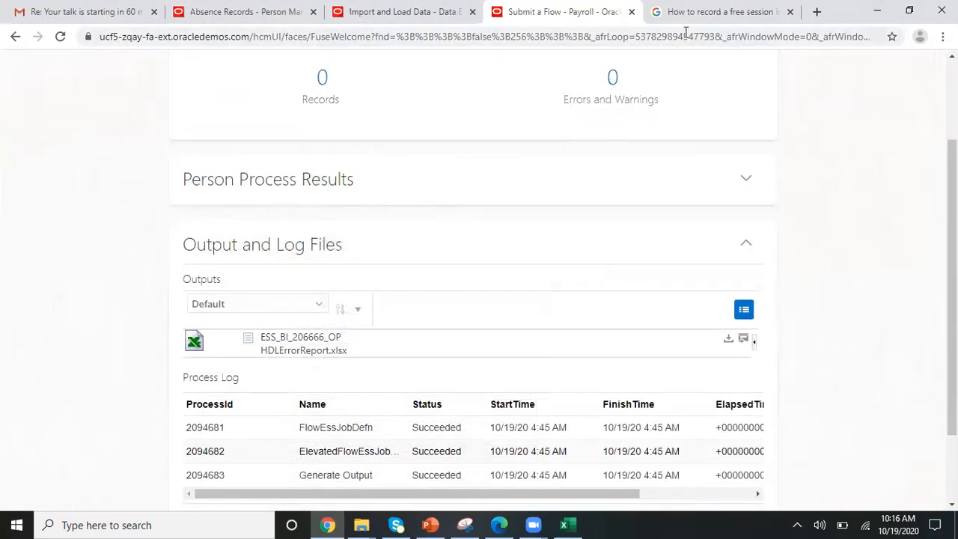
Step: Open the BI analytics home in the Absence Records browser tab by replacing the address path after the host with /analytics
{"action": "left_click", "coordinate": [254, 13]}
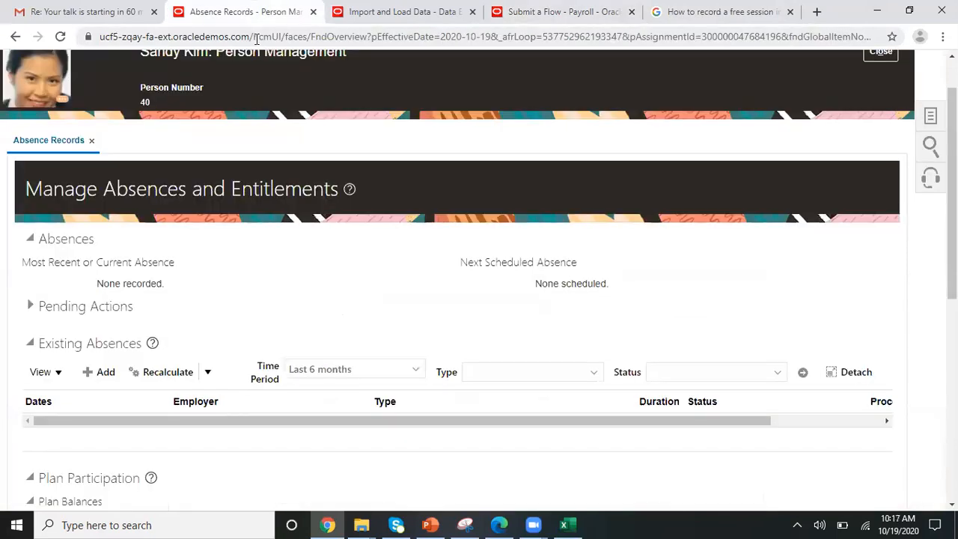
{"action": "right_click", "coordinate": [257, 39]}
{"action": "left_click", "coordinate": [257, 39]}
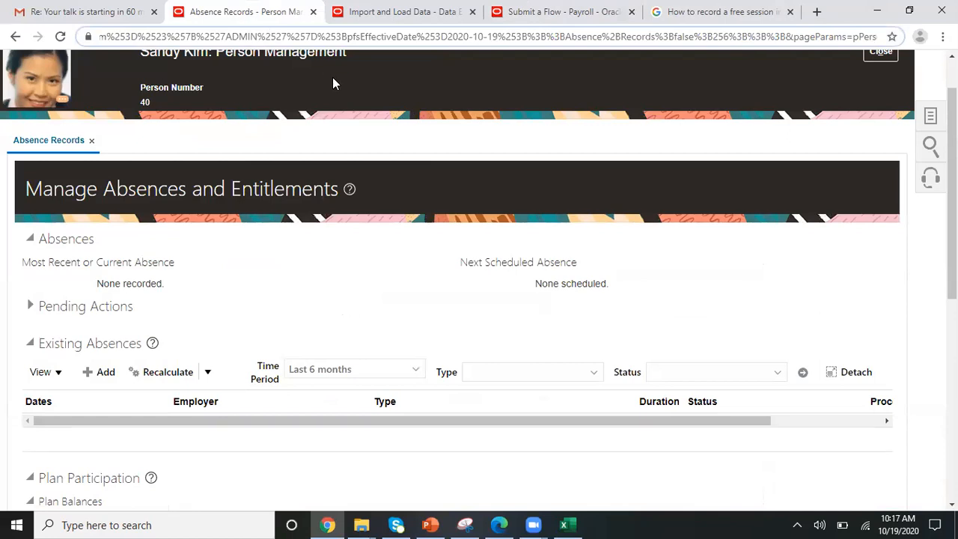
{"action": "key", "text": "Home"}
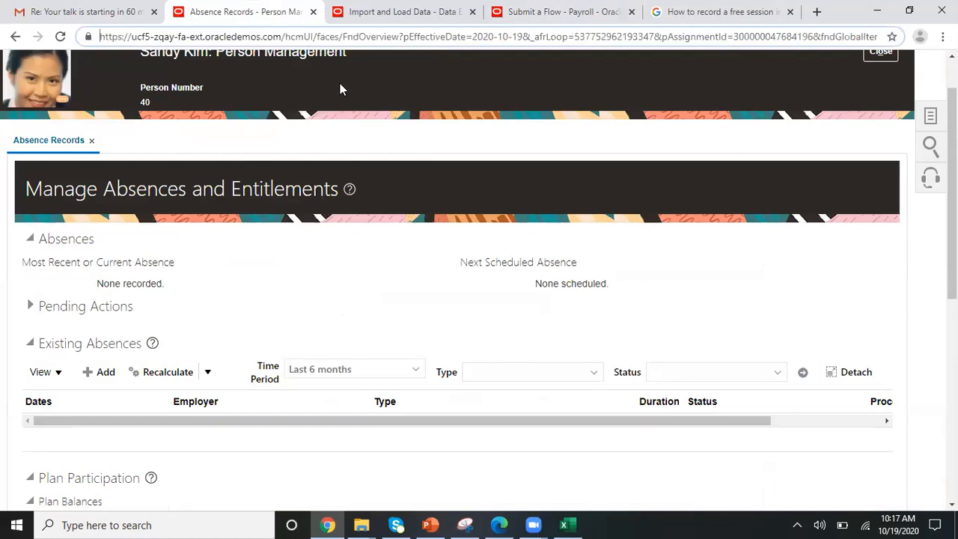
{"action": "left_click_drag", "start_coordinate": [285, 36], "coordinate": [890, 45]}
{"action": "type", "text": "analytics"}
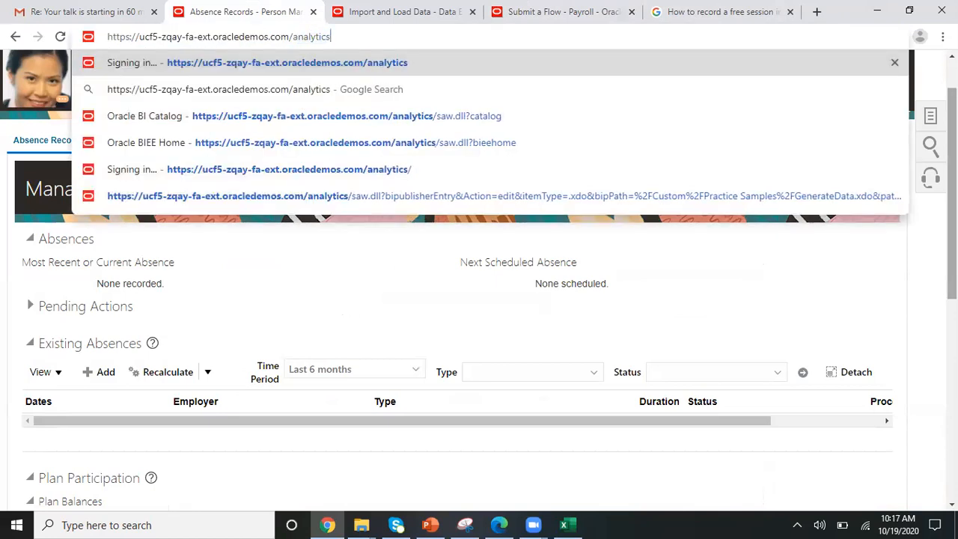
{"action": "key", "text": "Return"}
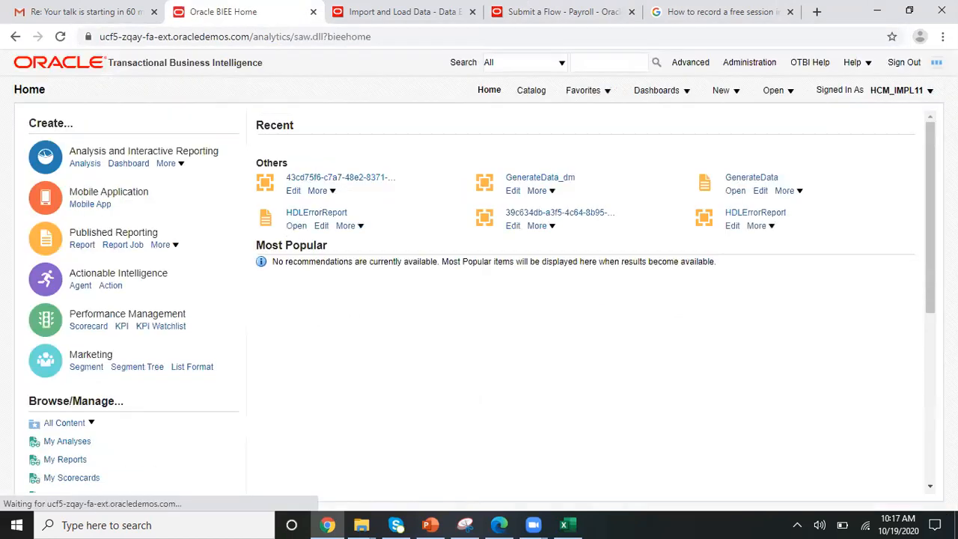
Step: Open the GenerateData_dm data model and bring up the GenerateData_ds data set for editing
{"action": "left_click", "coordinate": [543, 185]}
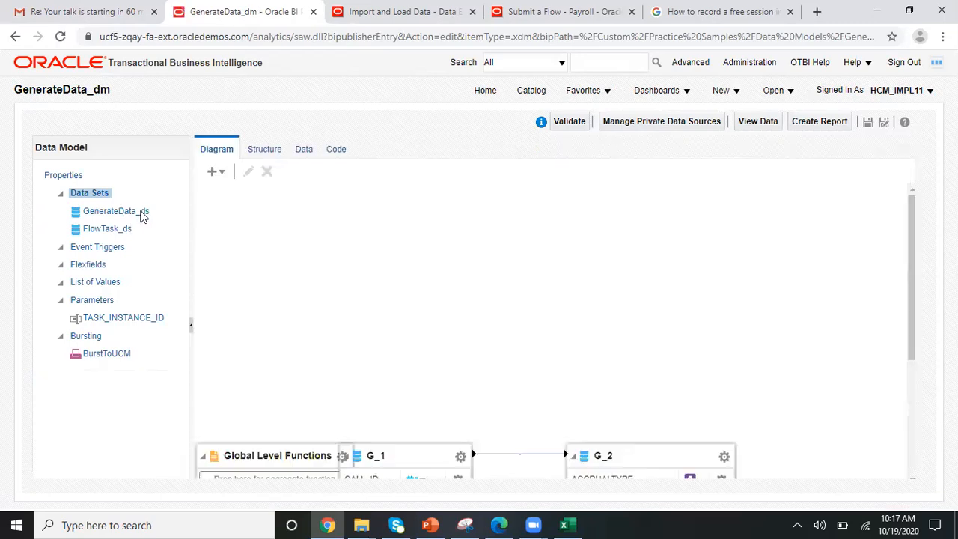
{"action": "left_click", "coordinate": [140, 211]}
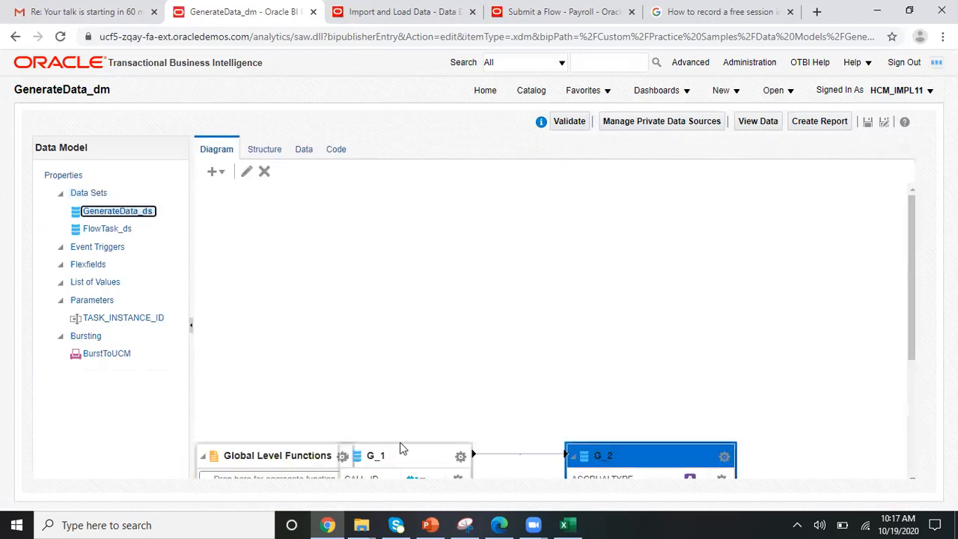
{"action": "left_click", "coordinate": [723, 457]}
{"action": "left_click", "coordinate": [763, 361]}
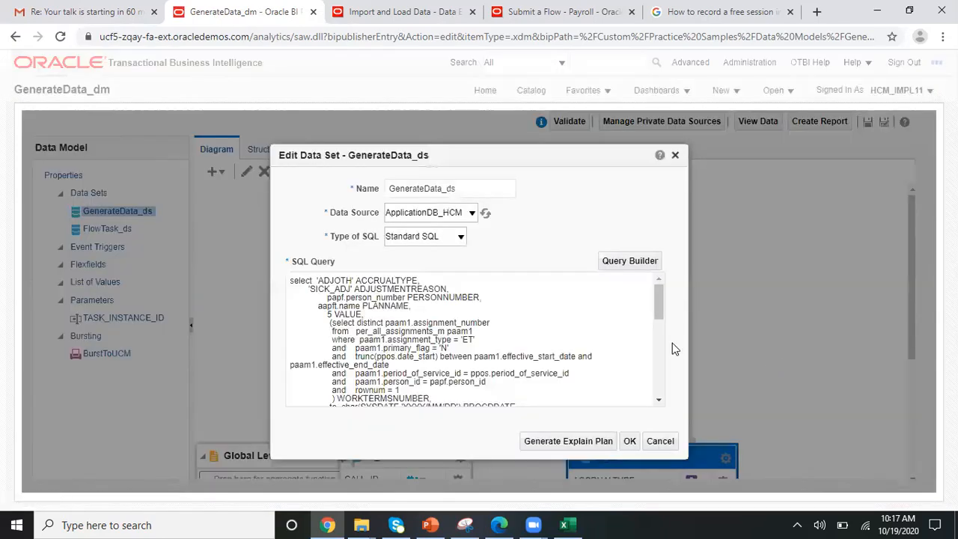
Step: Comment out the final "and not exists" subquery of the SQL query with /* and */, accept the change and save the data model
{"action": "left_click_drag", "start_coordinate": [661, 304], "coordinate": [659, 392]}
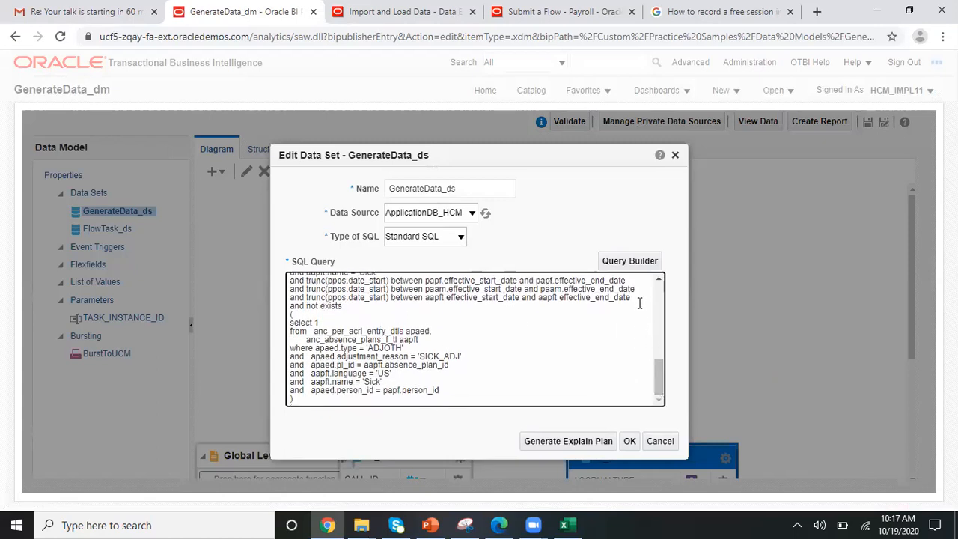
{"action": "key", "text": "Return"}
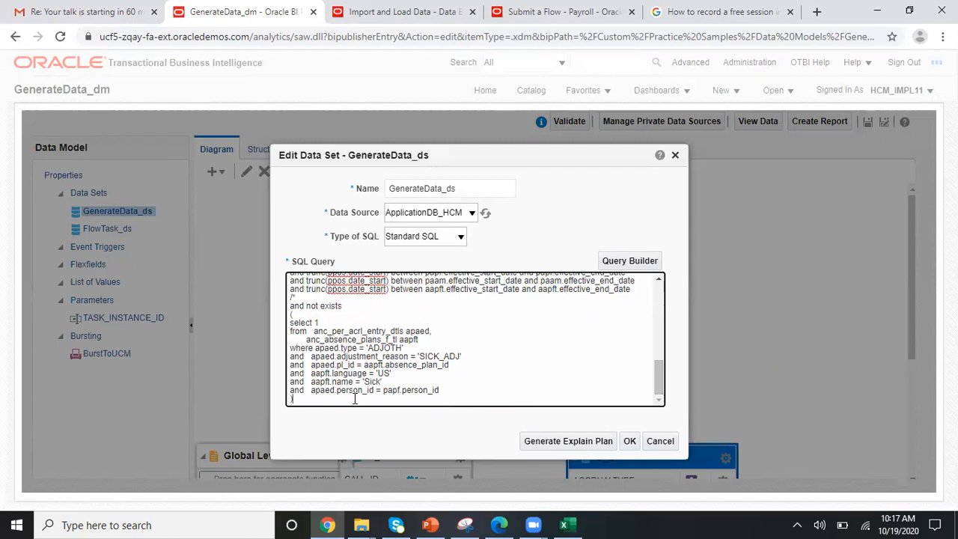
{"action": "key", "text": "Return"}
{"action": "type", "text": "*/"}
{"action": "left_click", "coordinate": [629, 441]}
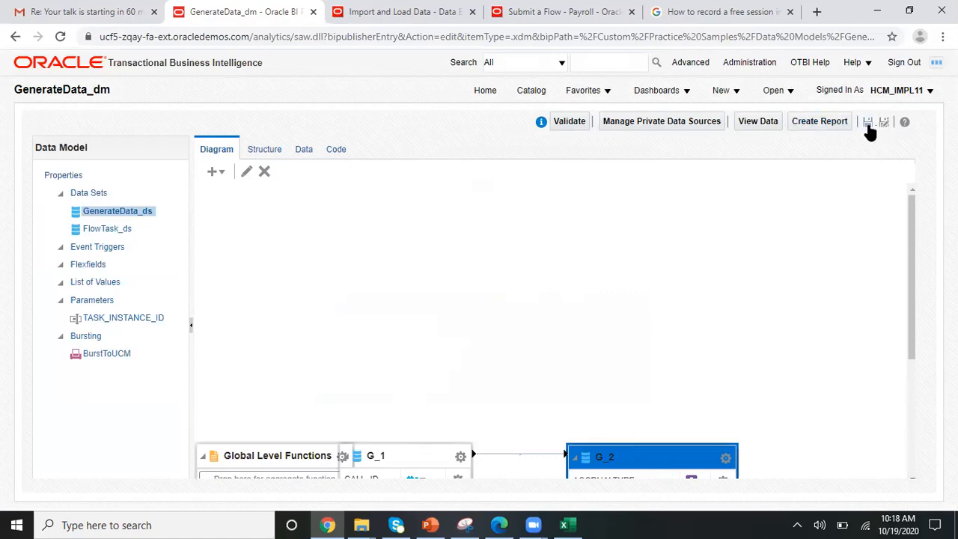
{"action": "left_click", "coordinate": [868, 124]}
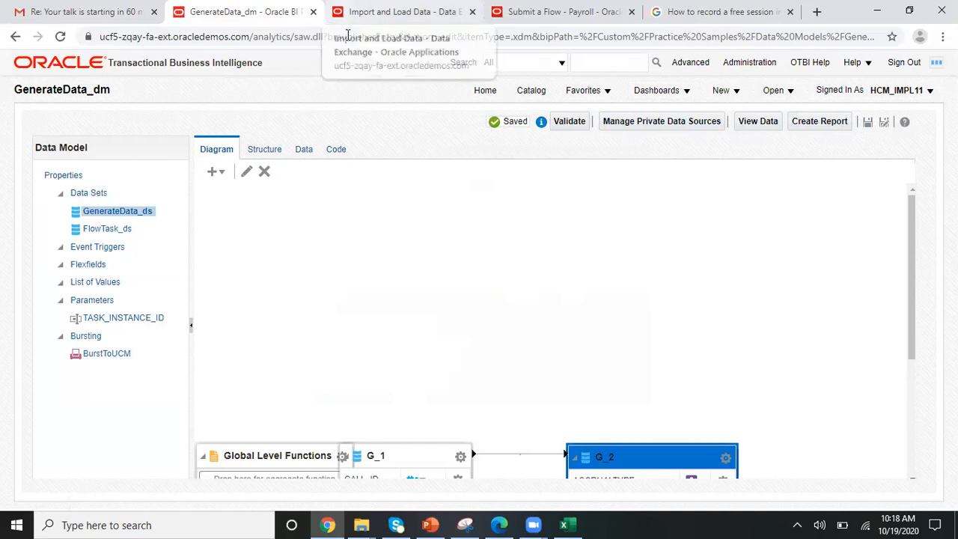
Step: Return to the payroll flow's Trigger HDL Error Report page and copy the flow name APACOUC2020
{"action": "left_click", "coordinate": [396, 12]}
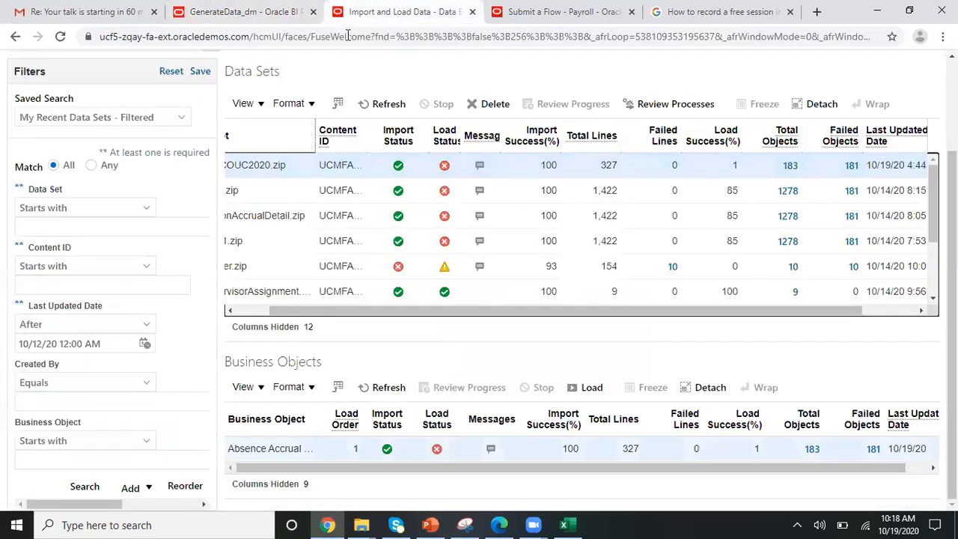
{"action": "left_click", "coordinate": [599, 14]}
{"action": "scroll", "coordinate": [629, 113], "scroll_direction": "up", "scroll_amount": 2}
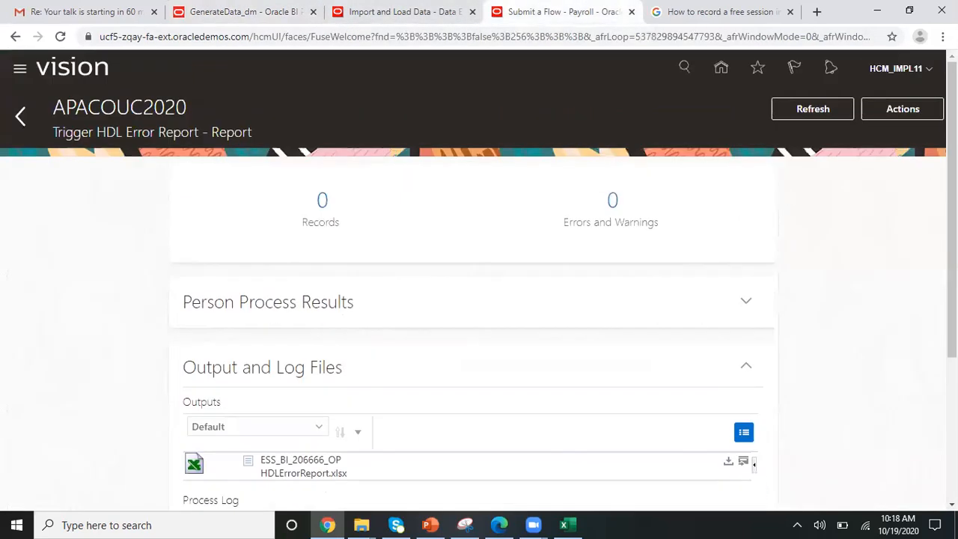
{"action": "double_click", "coordinate": [158, 109]}
{"action": "key", "text": "ctrl+c"}
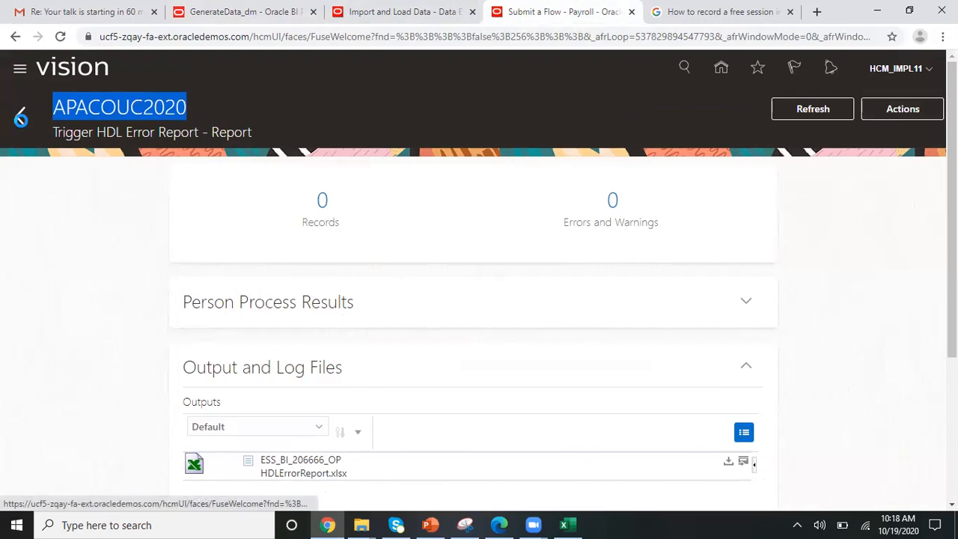
Step: Go back through the payroll checklist to Flow Submission and select the Generate Load and Report Data flow
{"action": "left_click", "coordinate": [21, 117]}
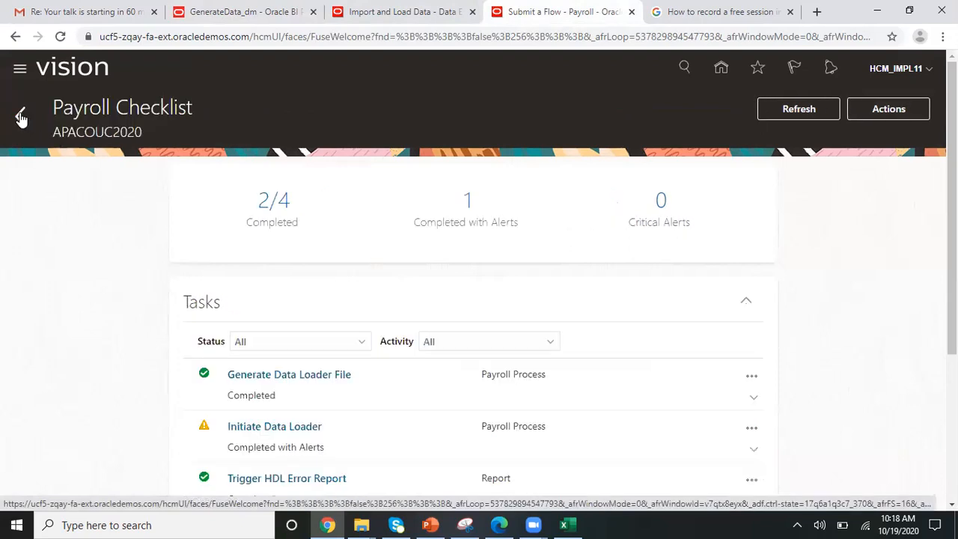
{"action": "left_click", "coordinate": [20, 113]}
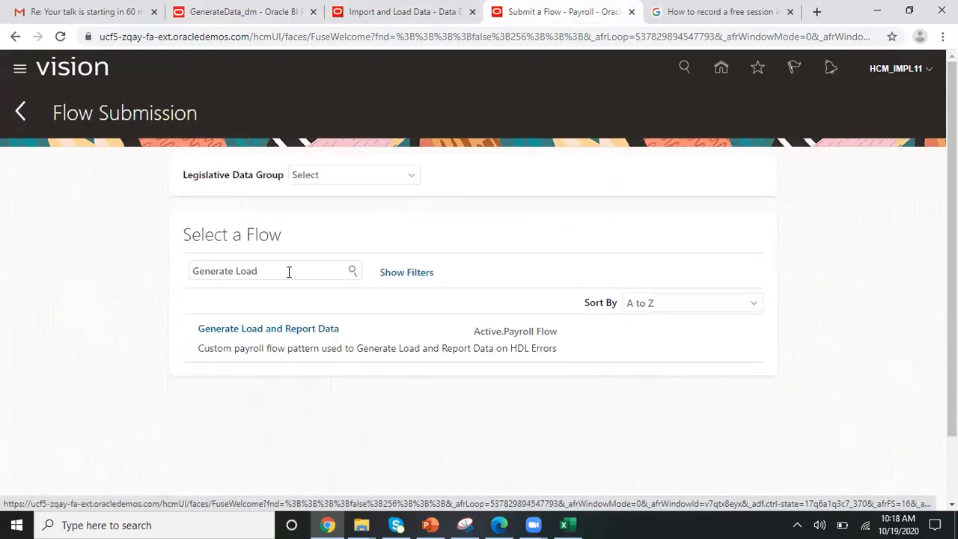
{"action": "left_click", "coordinate": [292, 329]}
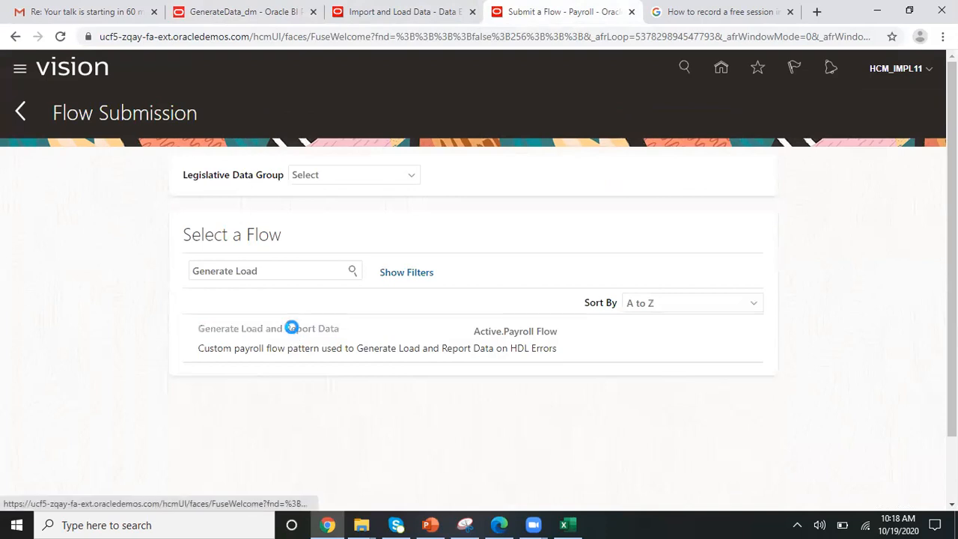
Step: Name the payroll flow APACOUC2020-1, with transformation formula GENERATE_PERSONACCRUALENTRY_HDL_FROM_TXT and process configuration group DEFAULT GROUP
{"action": "left_click", "coordinate": [392, 245]}
{"action": "key", "text": "ctrl+v"}
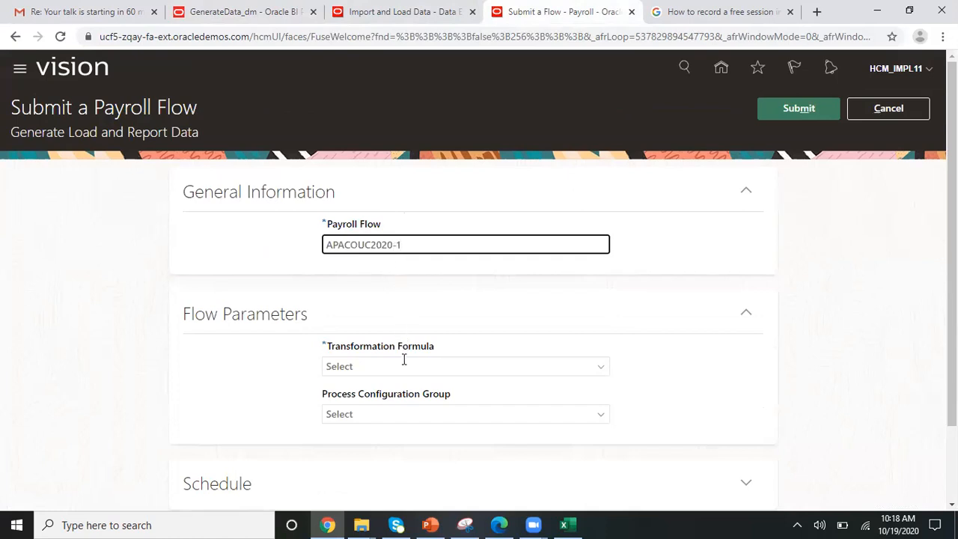
{"action": "left_click", "coordinate": [595, 367]}
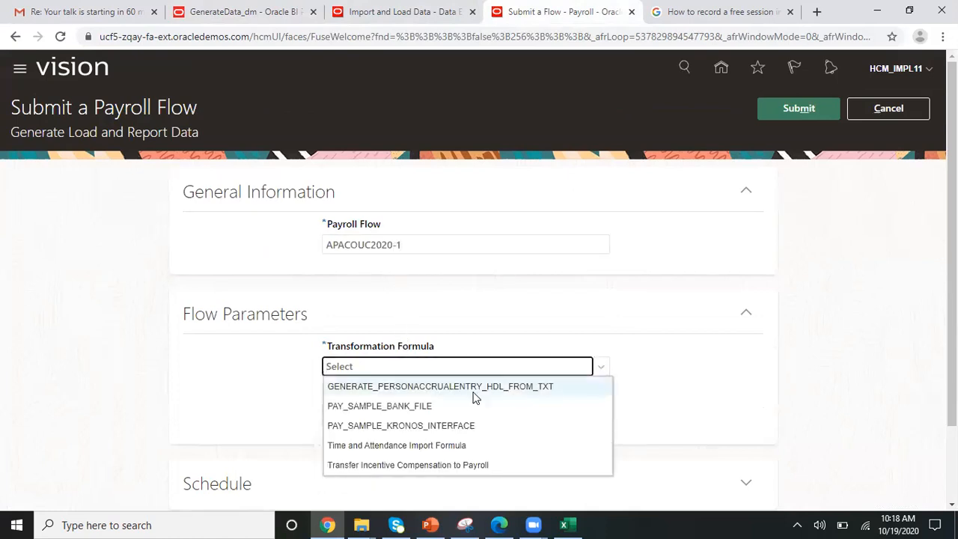
{"action": "left_click", "coordinate": [451, 387]}
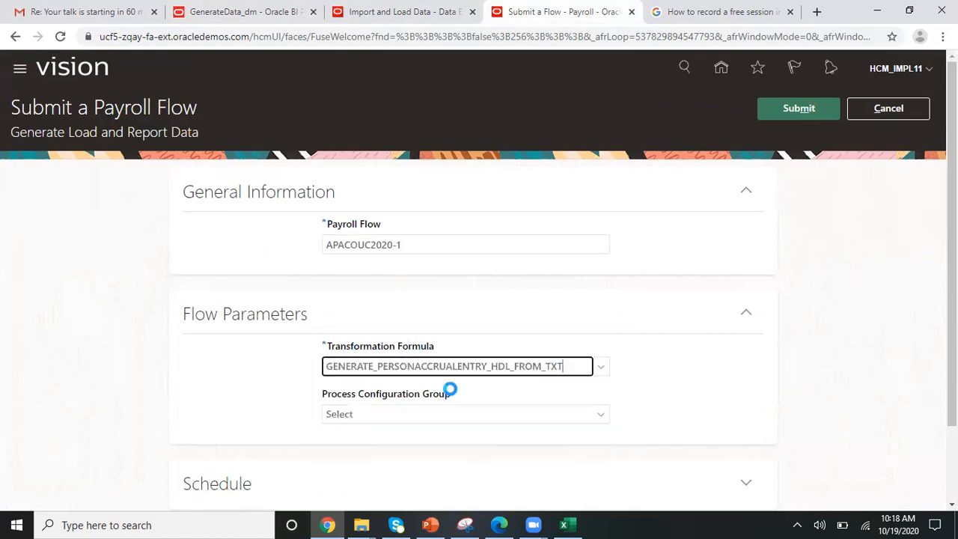
{"action": "left_click", "coordinate": [599, 416]}
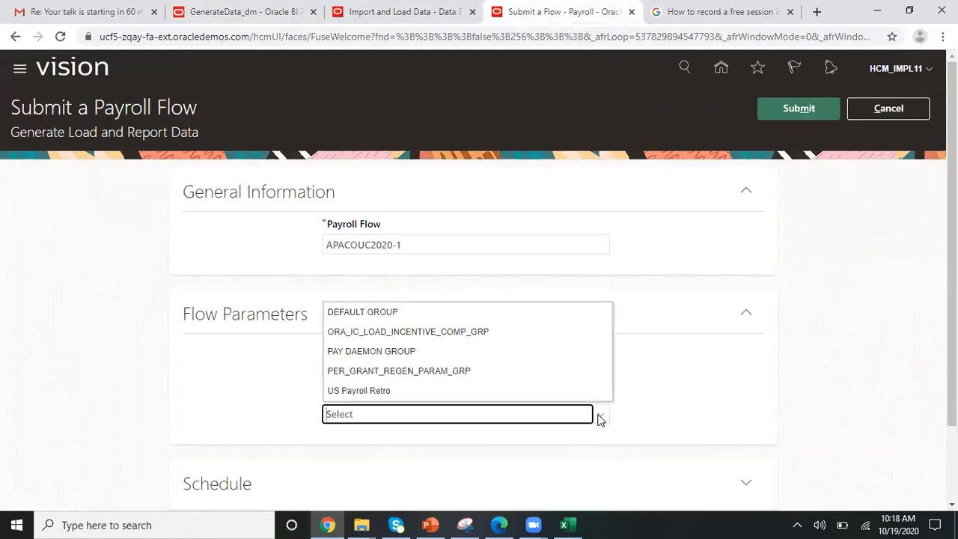
{"action": "left_click", "coordinate": [401, 310]}
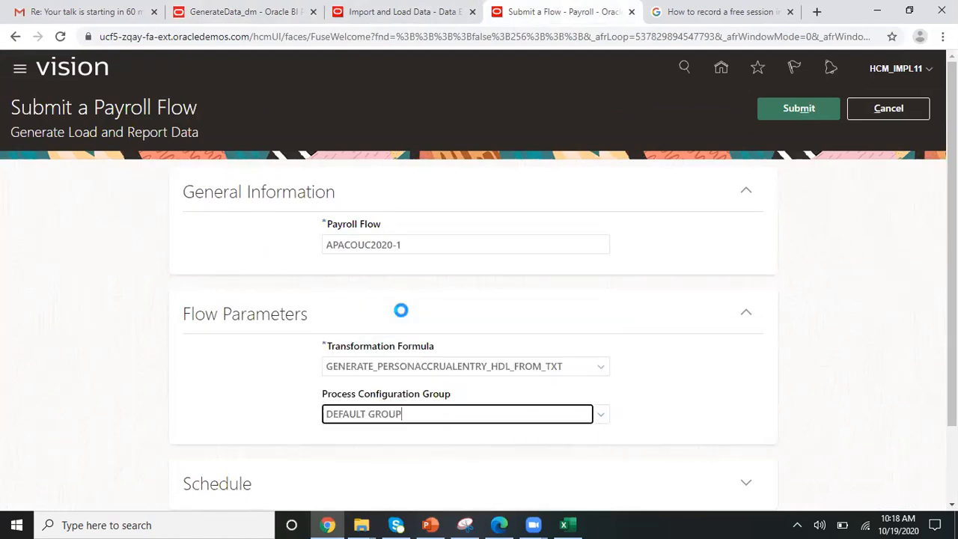
Step: Reopen the GenerateData_ds data set in the GenerateData_dm data model, check the commented-out subquery in its SQL query, and accept the dialog
{"action": "left_click", "coordinate": [253, 21]}
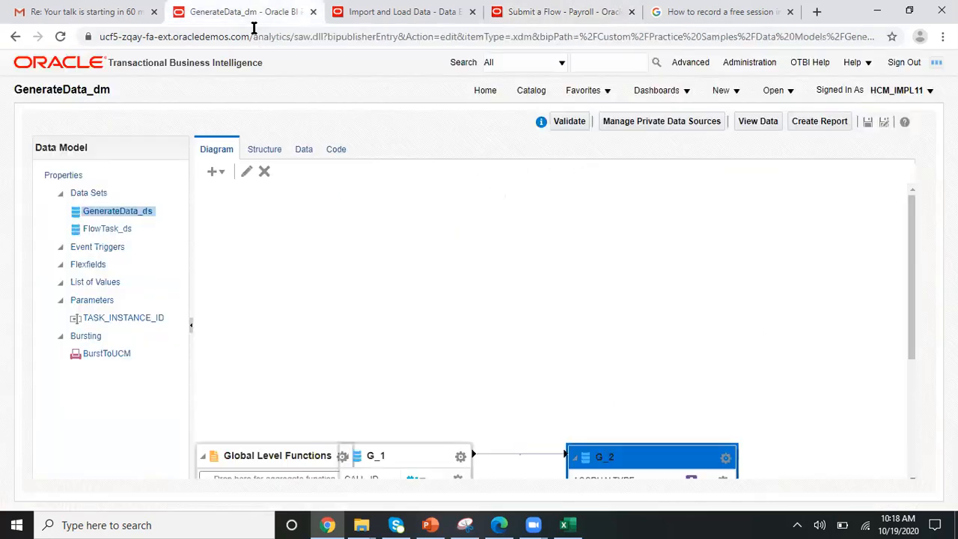
{"action": "left_click", "coordinate": [725, 459]}
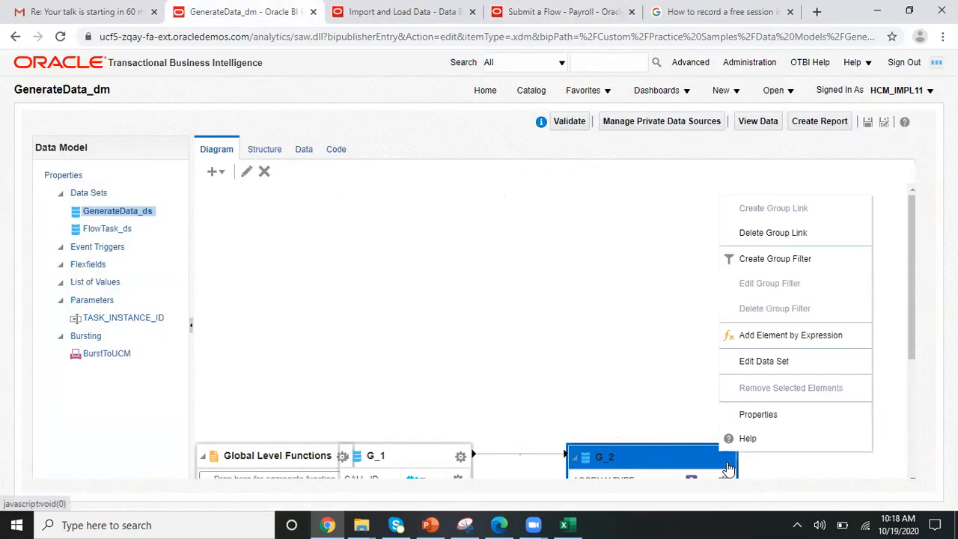
{"action": "left_click", "coordinate": [775, 362]}
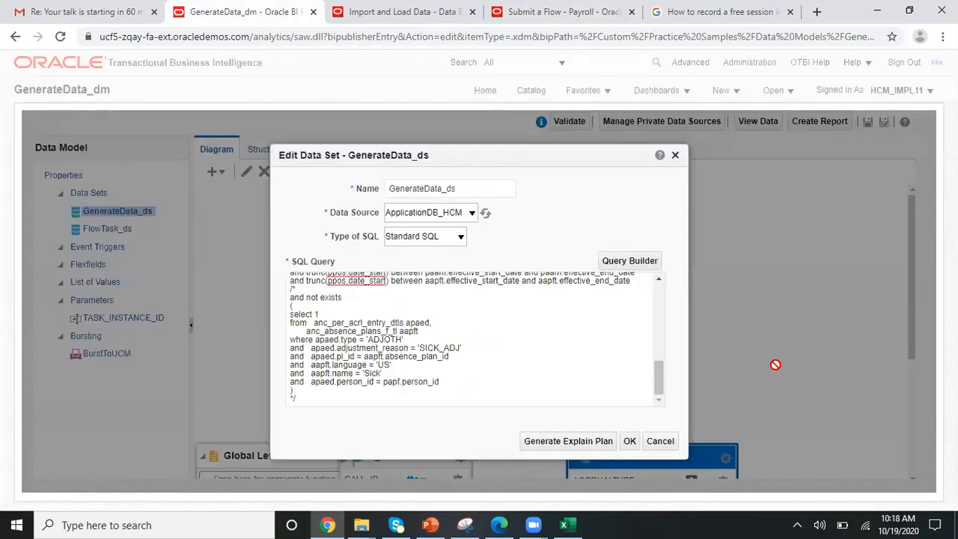
{"action": "left_click", "coordinate": [632, 440]}
Step: Return to the payroll flow form, submit the APACOUC2020-1 flow and refresh its checklist
{"action": "left_click", "coordinate": [618, 14]}
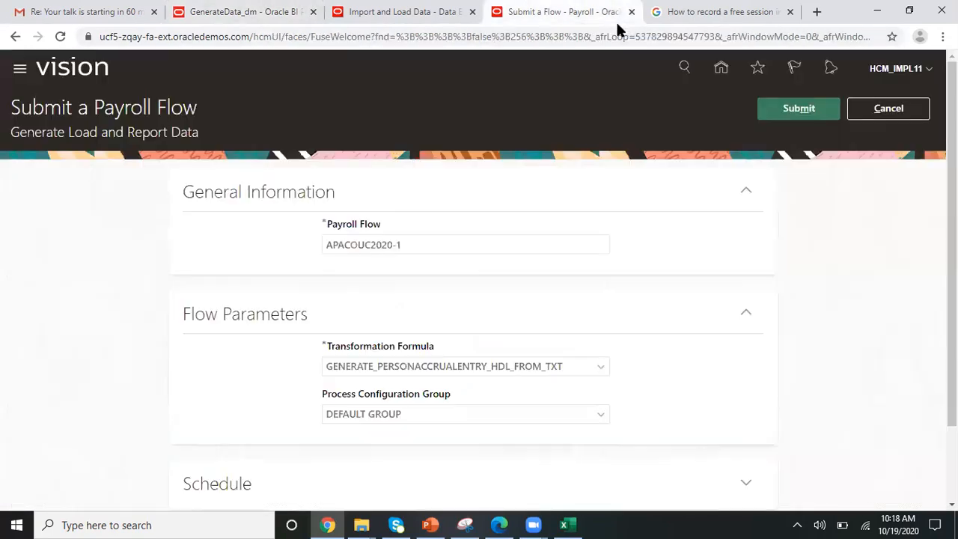
{"action": "left_click", "coordinate": [785, 114]}
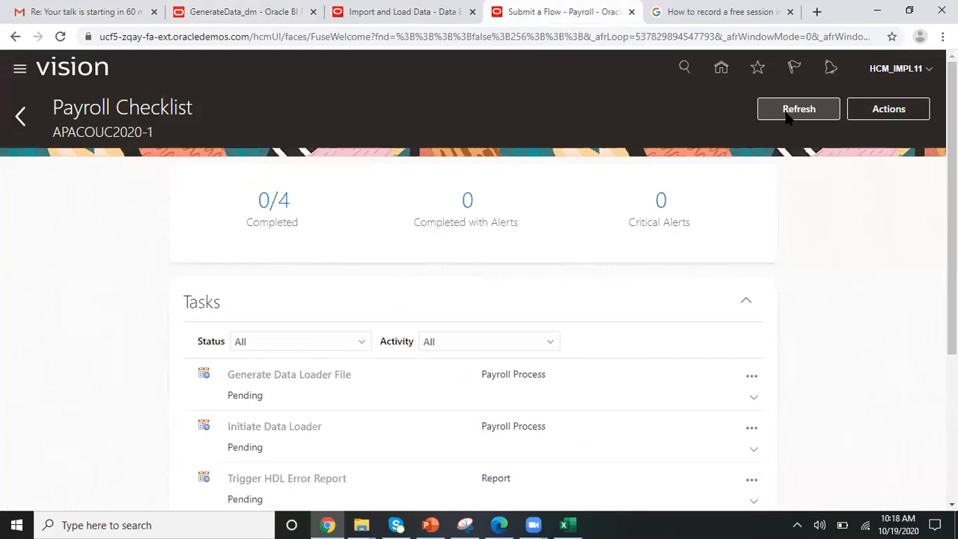
{"action": "left_click", "coordinate": [785, 114]}
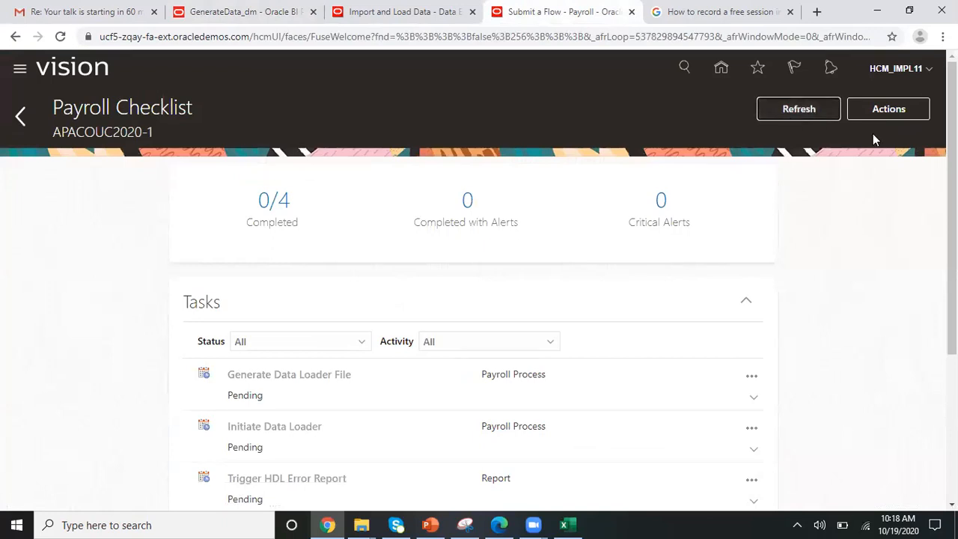
Step: Refresh the APACOUC2020-1 payroll checklist repeatedly to monitor the Generate Data and Generate Data Loader File tasks
{"action": "scroll", "coordinate": [853, 97], "scroll_direction": "down", "scroll_amount": 1}
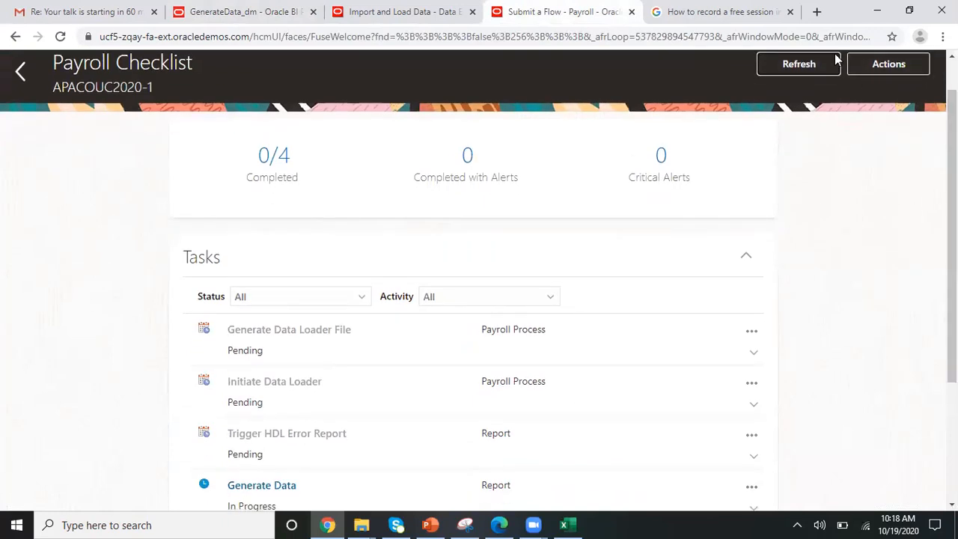
{"action": "left_click", "coordinate": [814, 65]}
{"action": "left_click_drag", "start_coordinate": [950, 143], "coordinate": [950, 146]}
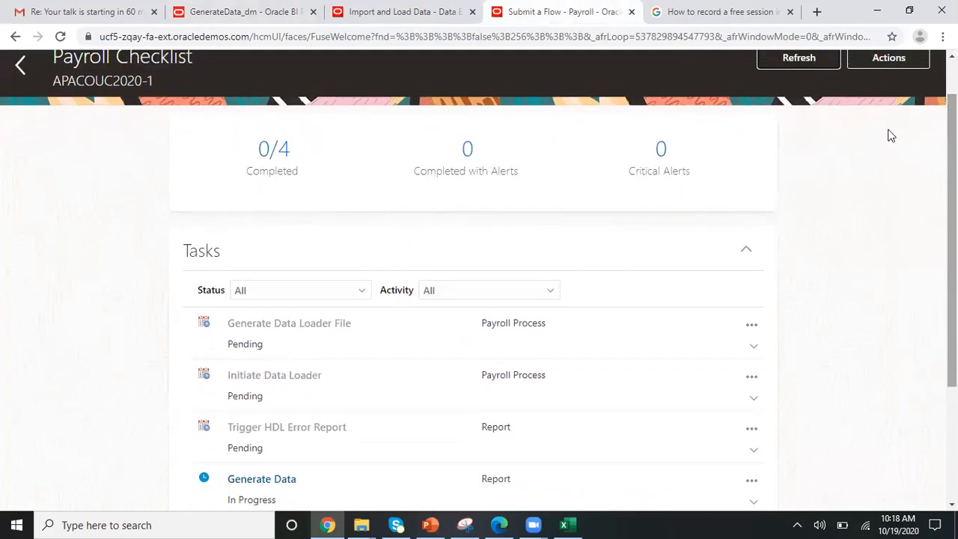
{"action": "left_click", "coordinate": [795, 64]}
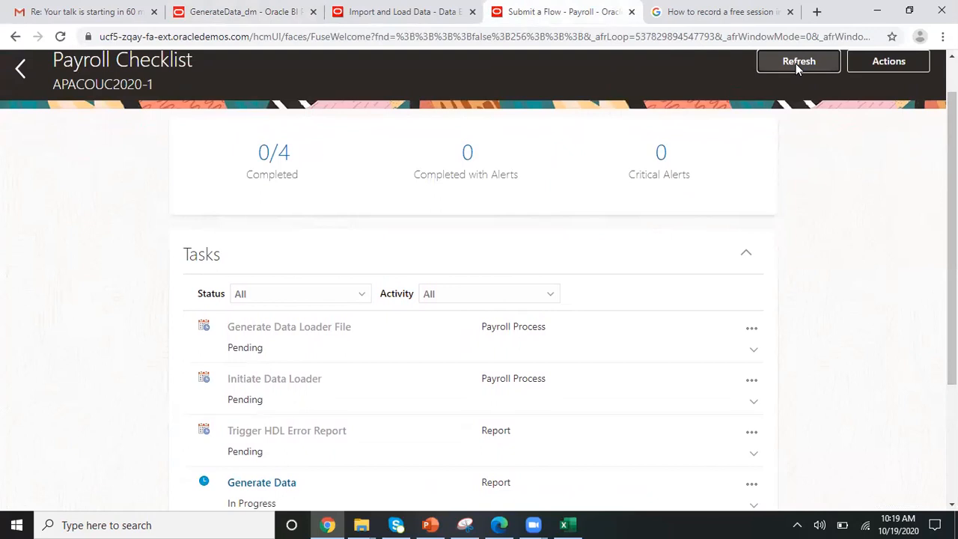
{"action": "left_click", "coordinate": [795, 64]}
{"action": "left_click", "coordinate": [795, 63]}
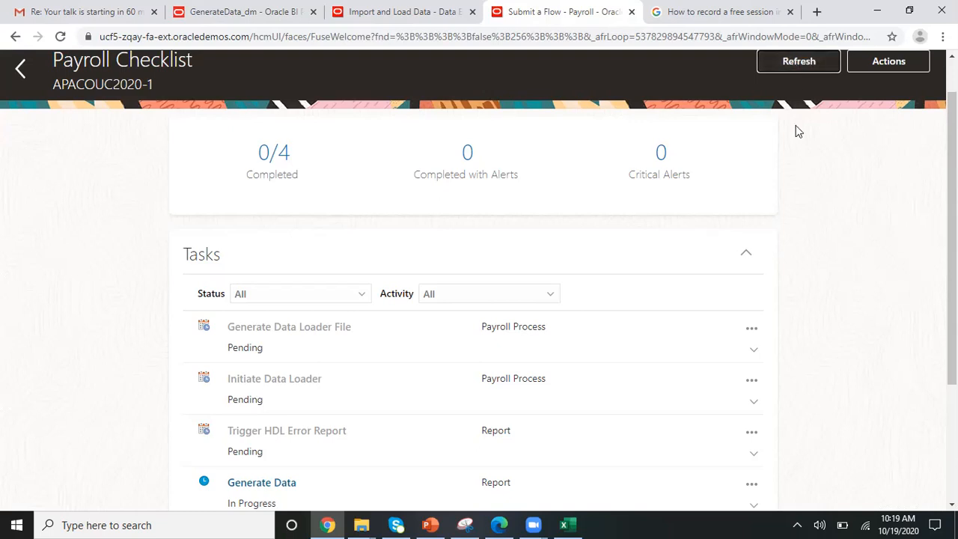
{"action": "left_click", "coordinate": [810, 61]}
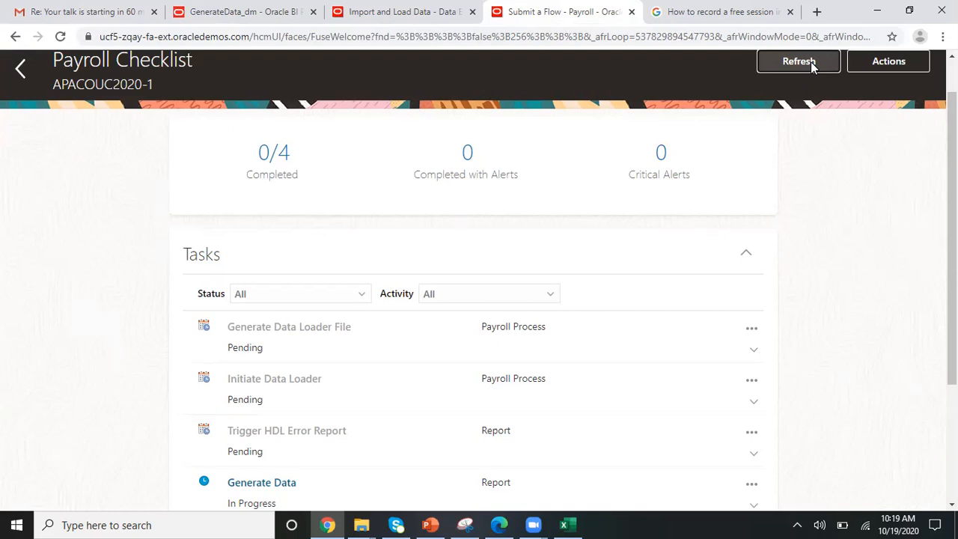
{"action": "left_click", "coordinate": [810, 62]}
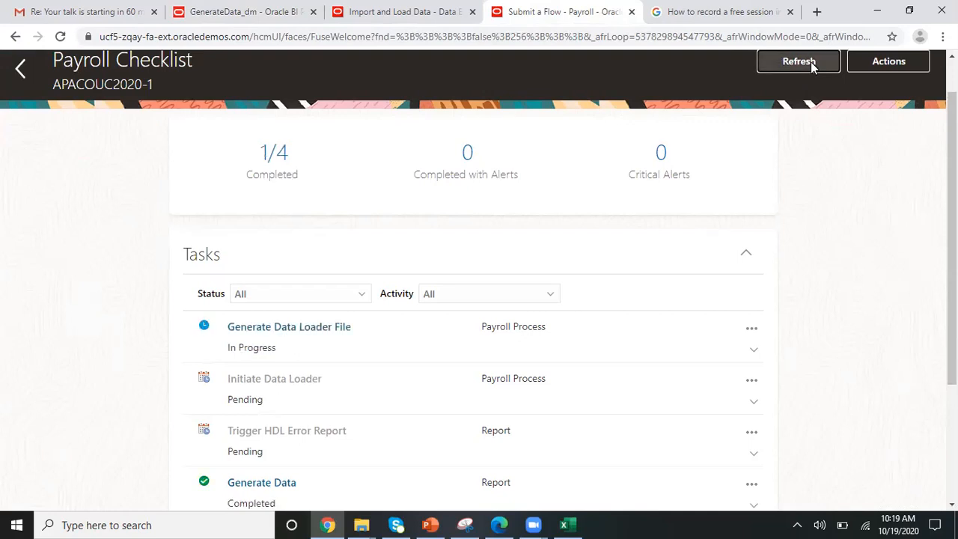
{"action": "left_click", "coordinate": [810, 61]}
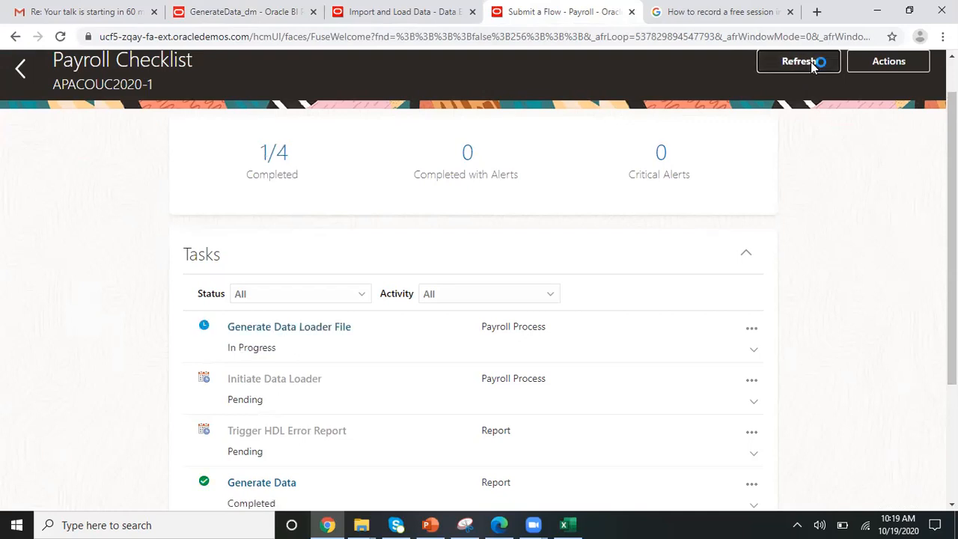
{"action": "left_click", "coordinate": [813, 66]}
{"action": "left_click", "coordinate": [798, 64]}
{"action": "left_click", "coordinate": [800, 69]}
Step: Search the recent data sets in Import and Load Data, showing the full Data Set column, to look for the new flow's file
{"action": "left_click", "coordinate": [353, 21]}
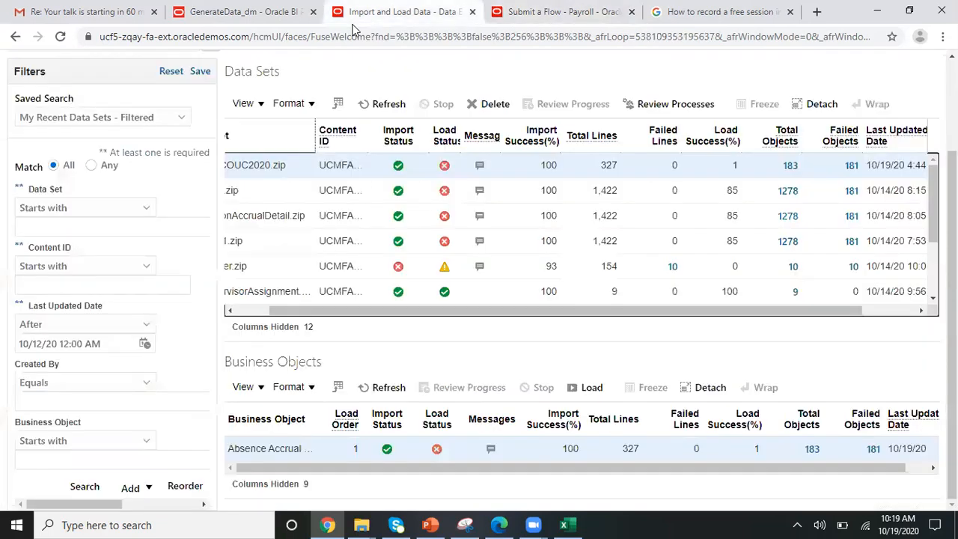
{"action": "left_click", "coordinate": [85, 487]}
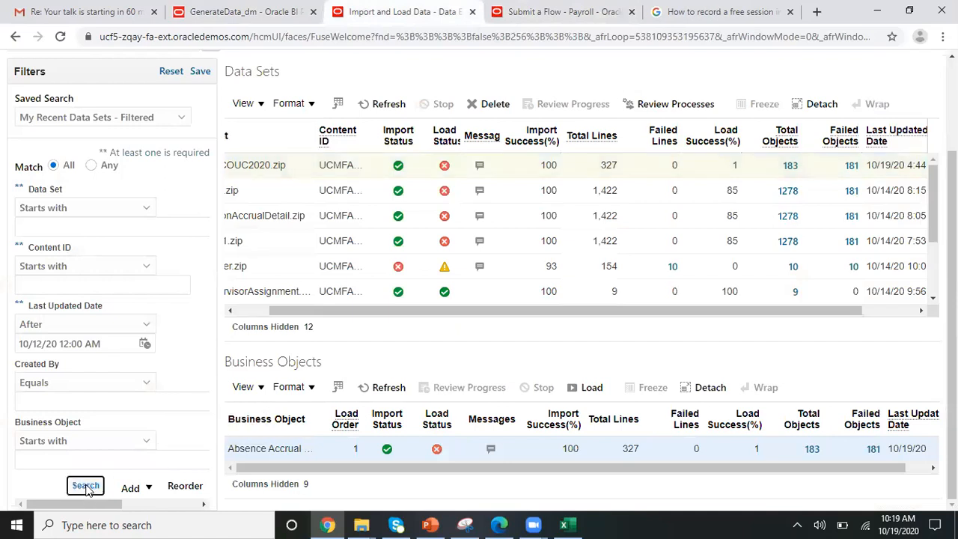
{"action": "left_click", "coordinate": [85, 487]}
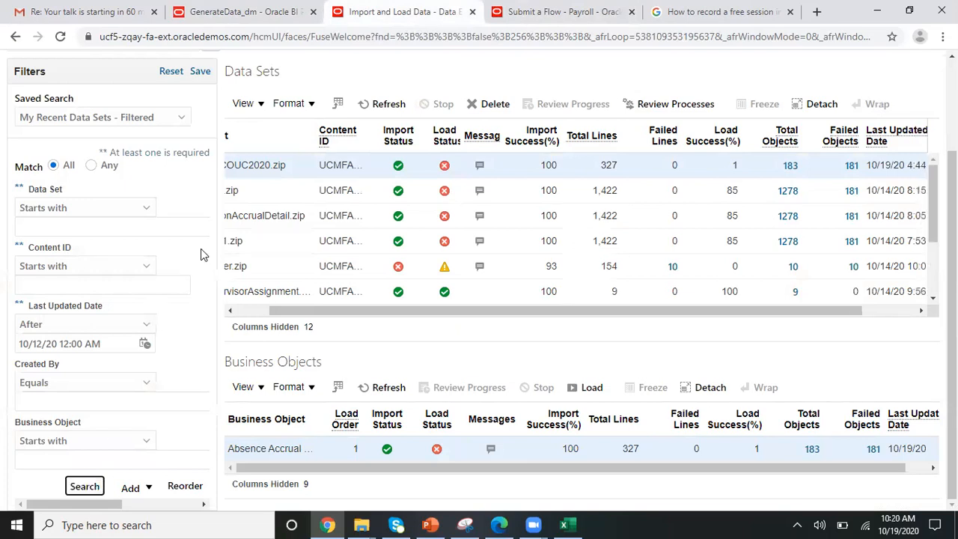
{"action": "left_click_drag", "start_coordinate": [215, 249], "coordinate": [166, 248]}
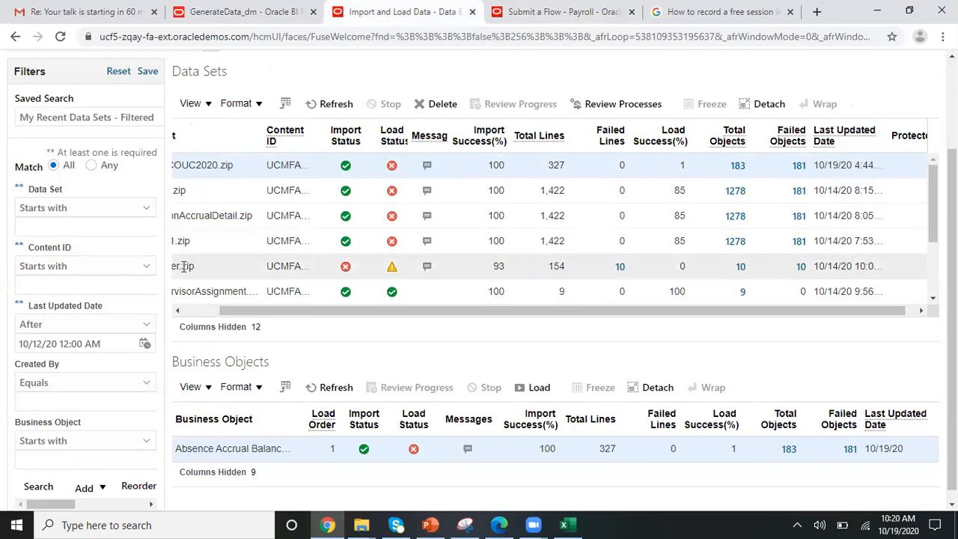
{"action": "left_click_drag", "start_coordinate": [223, 314], "coordinate": [173, 314]}
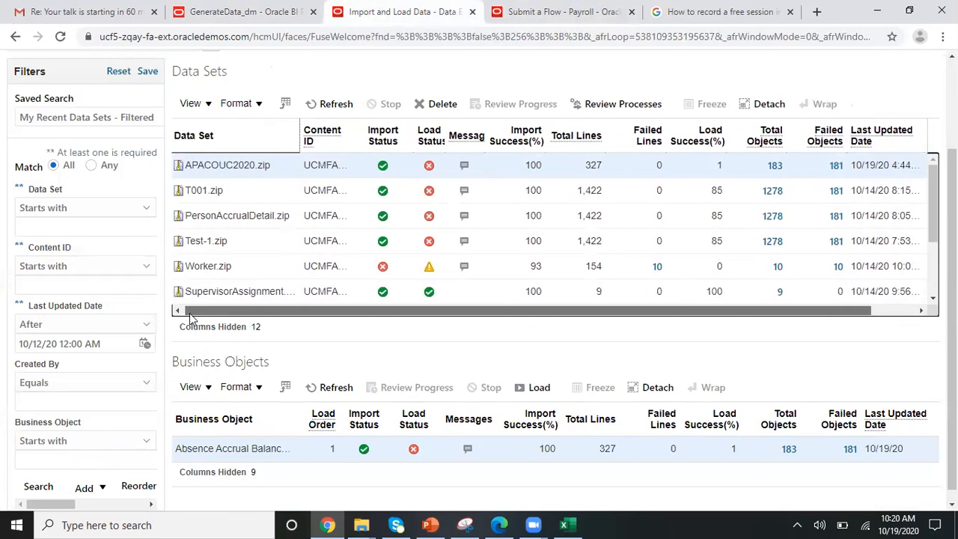
{"action": "left_click", "coordinate": [39, 487]}
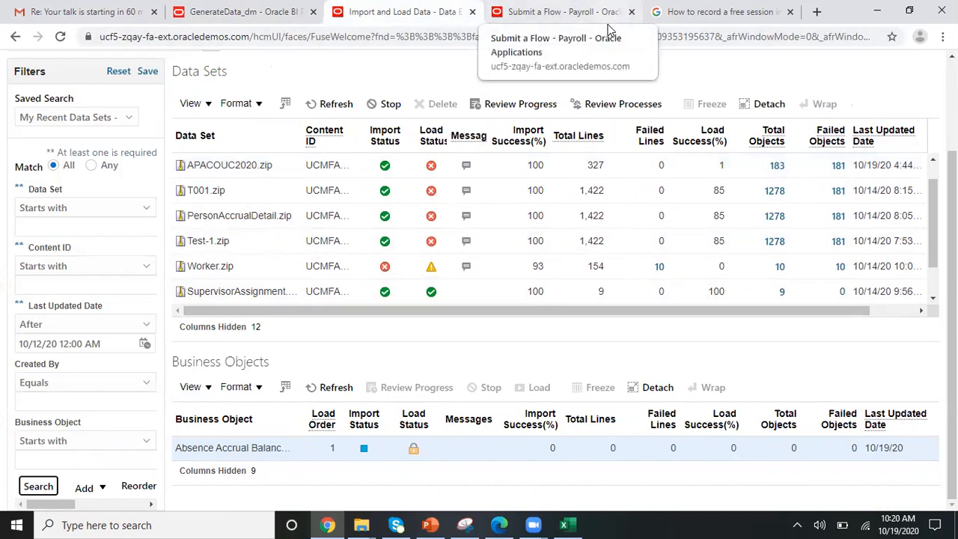
Step: Return to the APACOUC2020-1 payroll checklist and refresh it repeatedly to check the Initiate Data Loader task's status
{"action": "left_click", "coordinate": [608, 24]}
{"action": "left_click", "coordinate": [791, 63]}
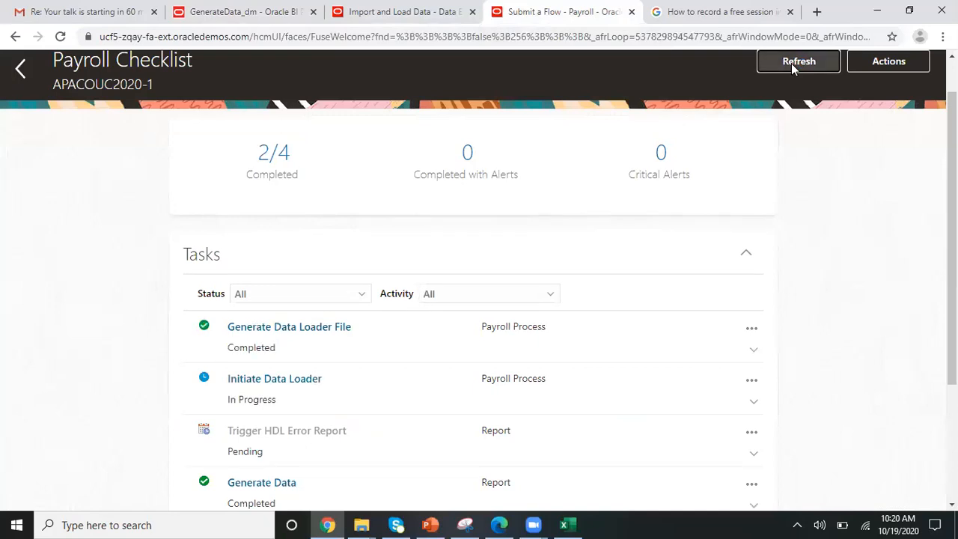
{"action": "left_click", "coordinate": [791, 63]}
{"action": "left_click", "coordinate": [793, 66]}
{"action": "mouse_move", "coordinate": [951, 153]}
{"action": "left_mouse_down"}
{"action": "mouse_move", "coordinate": [951, 172]}
{"action": "mouse_move", "coordinate": [951, 147]}
{"action": "left_mouse_up"}
{"action": "left_click", "coordinate": [803, 76]}
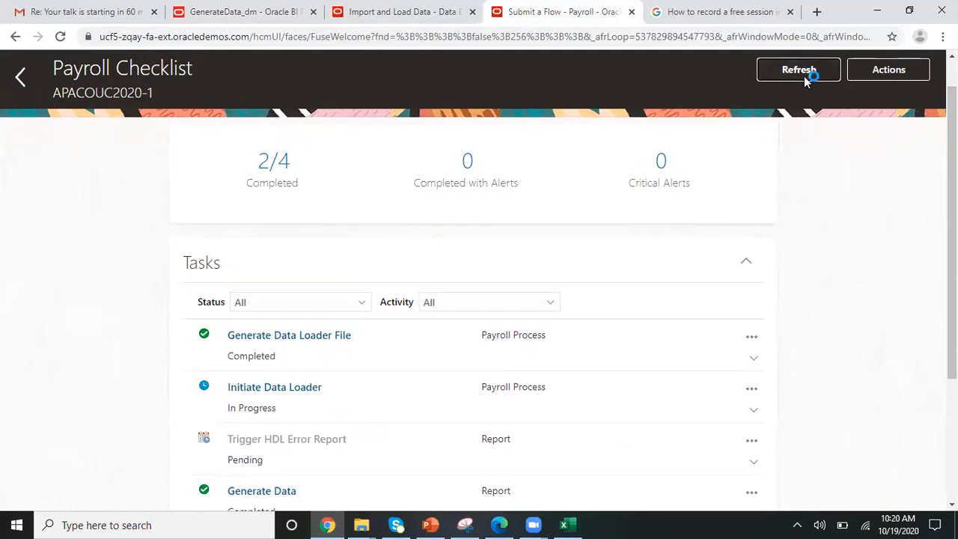
{"action": "left_click", "coordinate": [804, 81]}
{"action": "left_click", "coordinate": [804, 81]}
{"action": "left_click", "coordinate": [804, 81]}
Step: Go back to Import and Load Data and rerun the data set search to follow the absence accrual business object's import status
{"action": "left_click", "coordinate": [341, 23]}
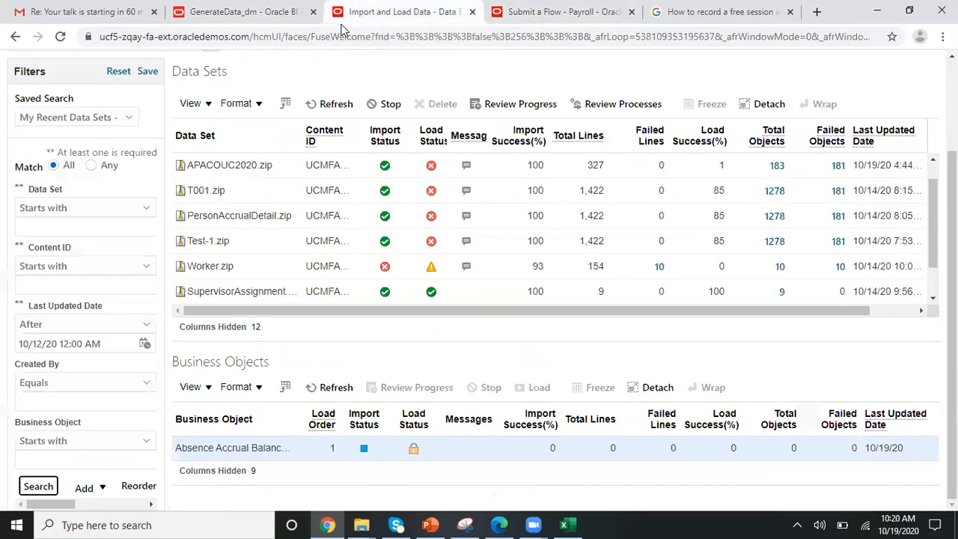
{"action": "left_click", "coordinate": [37, 486]}
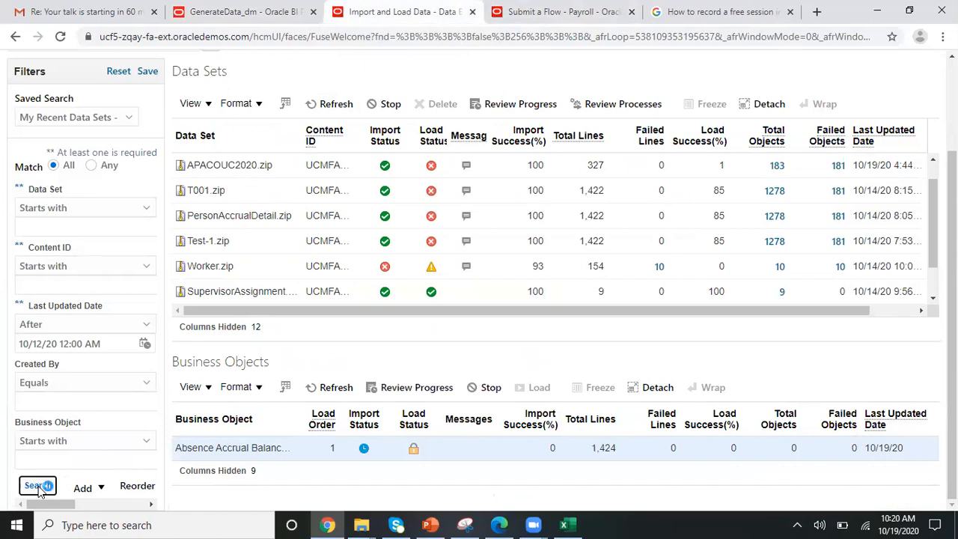
{"action": "left_click", "coordinate": [38, 485]}
{"action": "left_click", "coordinate": [37, 485]}
{"action": "left_click", "coordinate": [38, 485]}
{"action": "left_click", "coordinate": [38, 486]}
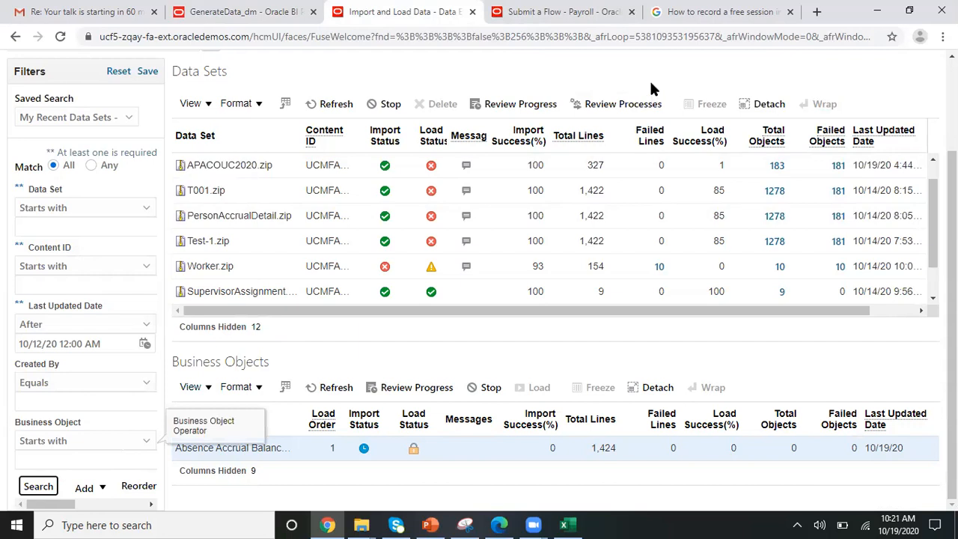
Step: Recheck the Initiate Data Loader and Trigger HDL Error Report tasks by refreshing the APACOUC2020-1 payroll checklist
{"action": "left_click", "coordinate": [591, 12]}
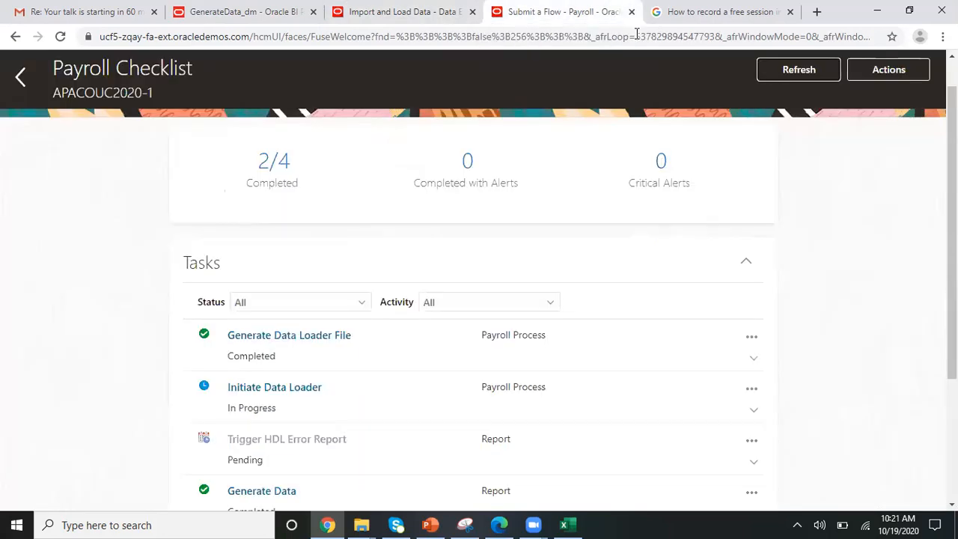
{"action": "left_click", "coordinate": [800, 71]}
{"action": "left_click", "coordinate": [805, 74]}
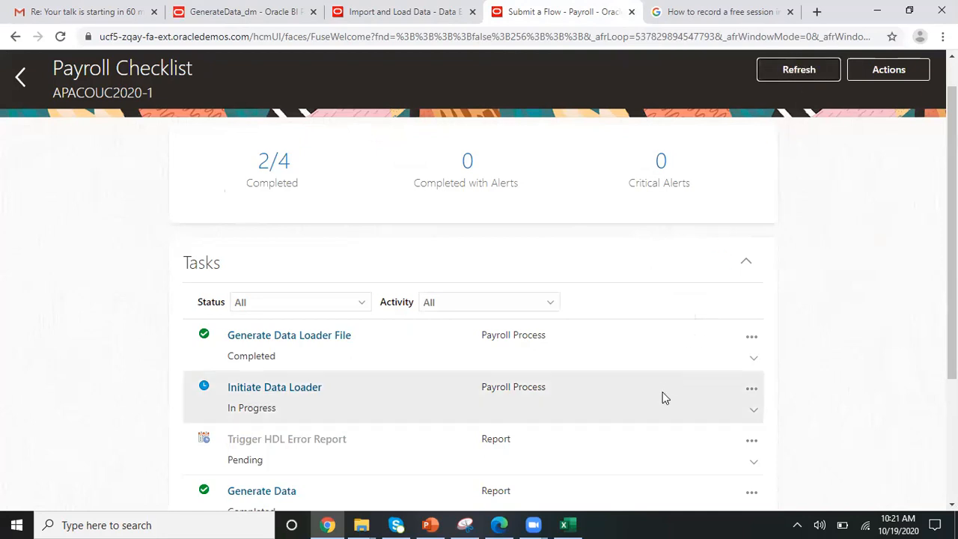
{"action": "left_click", "coordinate": [815, 68]}
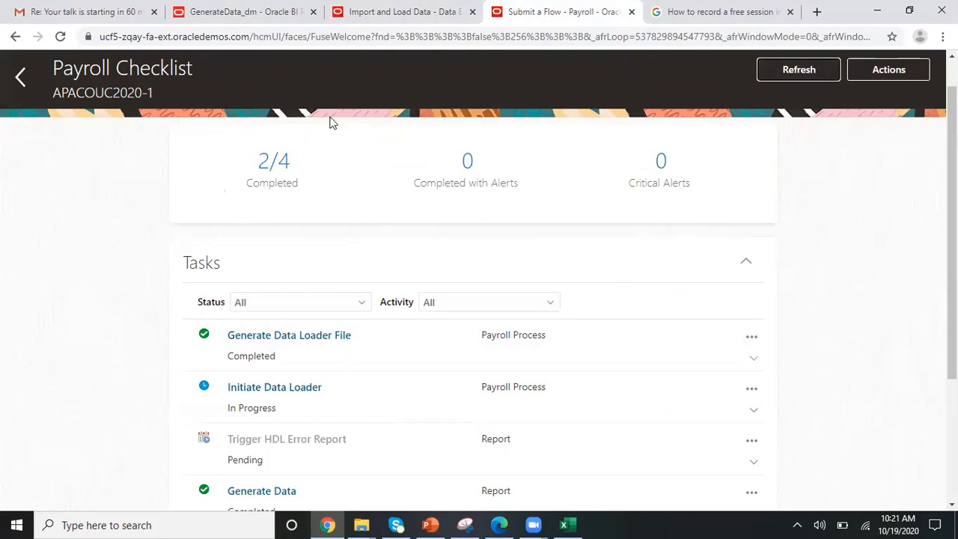
Step: Return to Import and Load Data and rerun the data set search to check the absence accrual object's import and load status
{"action": "left_click", "coordinate": [257, 23]}
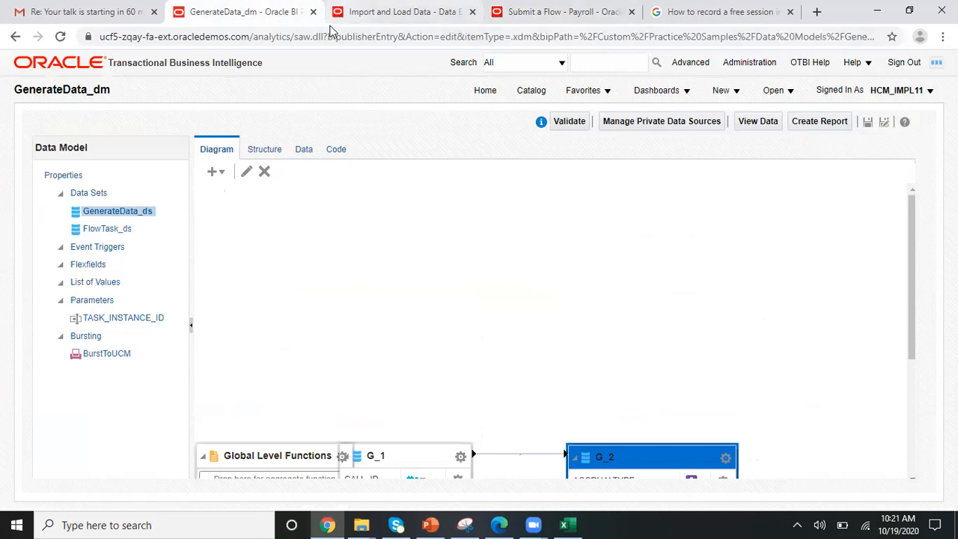
{"action": "left_click", "coordinate": [350, 12]}
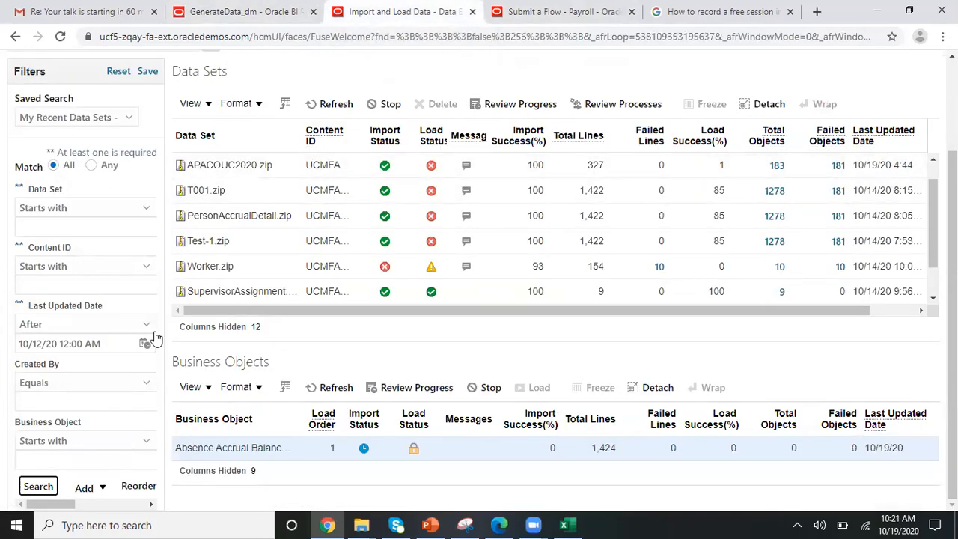
{"action": "left_click", "coordinate": [39, 486]}
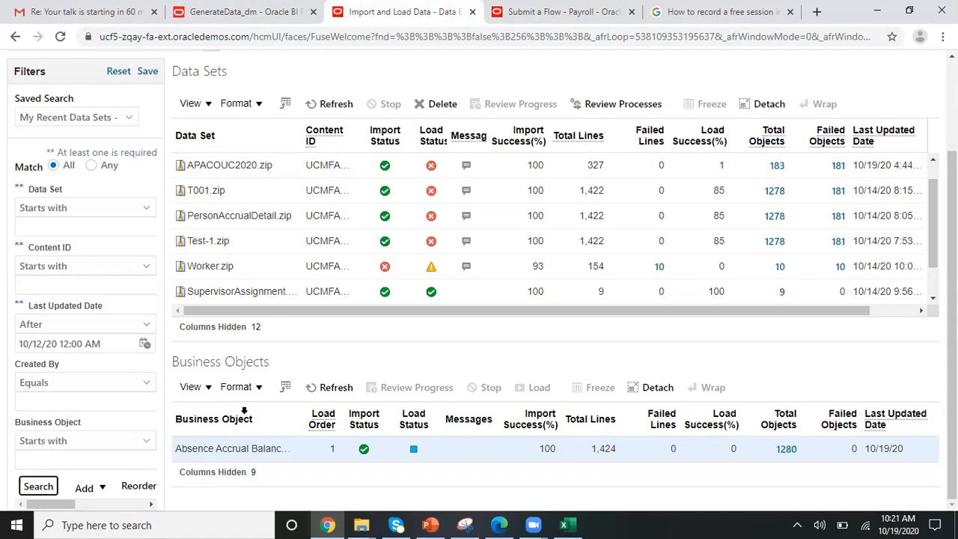
Step: Switch to the APACOUC2020-1 payroll checklist and refresh it to follow the Initiate Data Loader task
{"action": "left_click", "coordinate": [533, 24]}
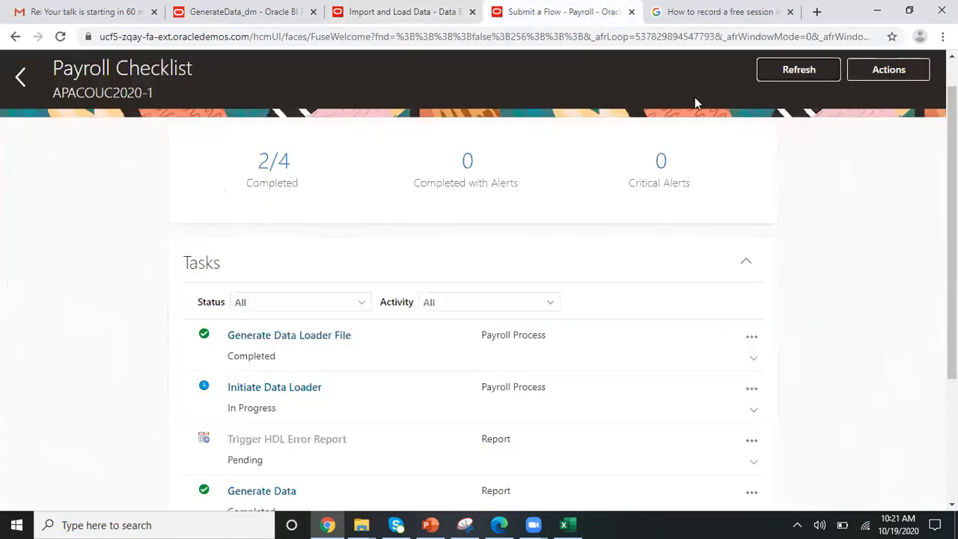
{"action": "left_click", "coordinate": [770, 69]}
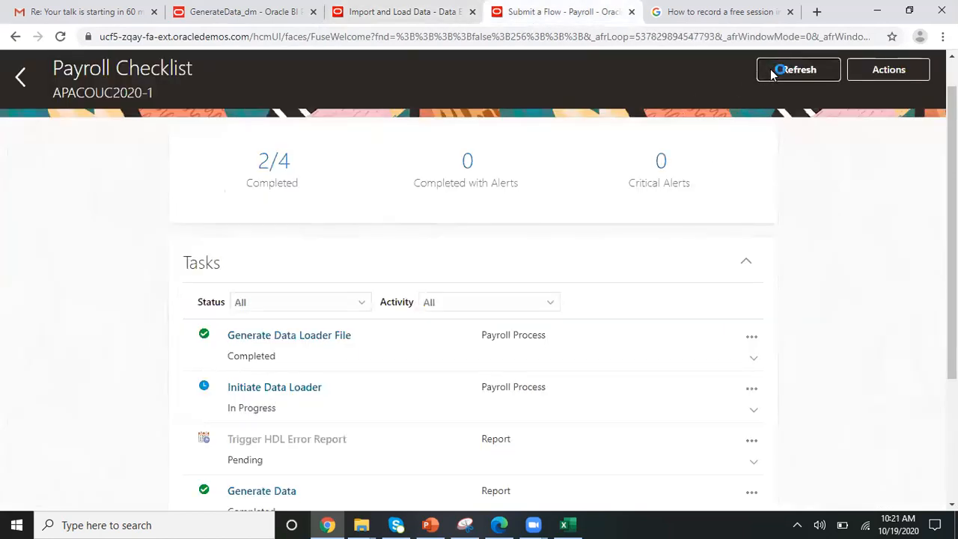
{"action": "left_click", "coordinate": [770, 69]}
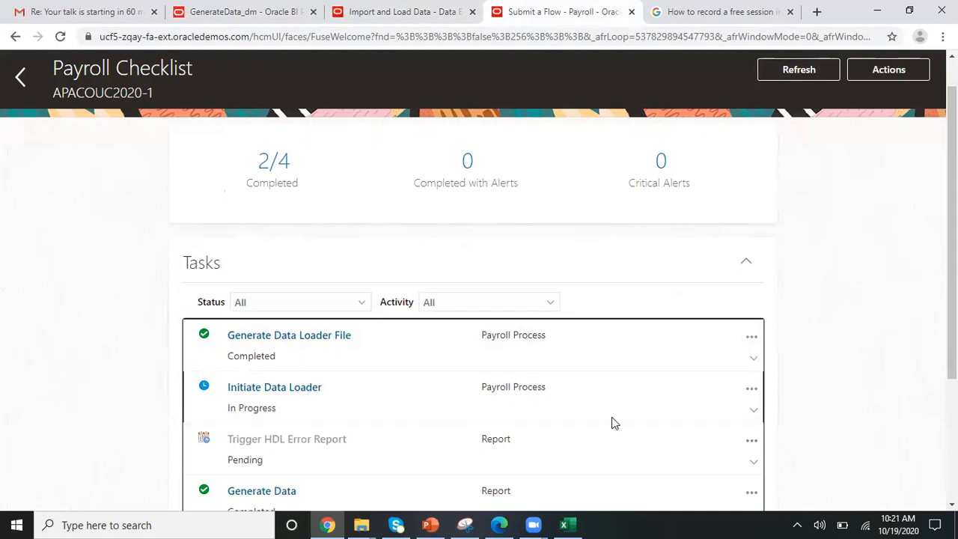
{"action": "left_click", "coordinate": [792, 70]}
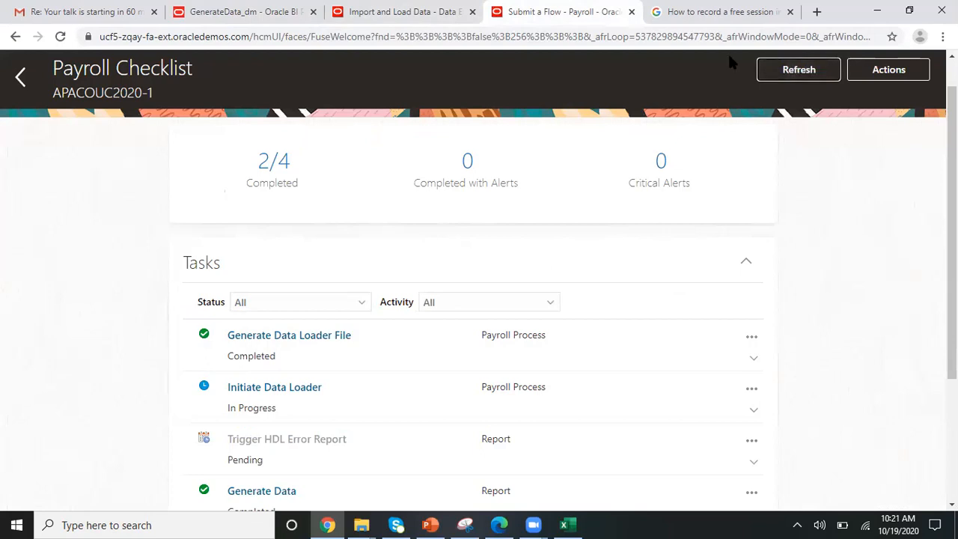
Step: Run the GenerateData_dm data model's data preview and save the output as sample data
{"action": "key", "text": "ctrl+2"}
{"action": "left_click", "coordinate": [759, 123]}
{"action": "left_click", "coordinate": [285, 205]}
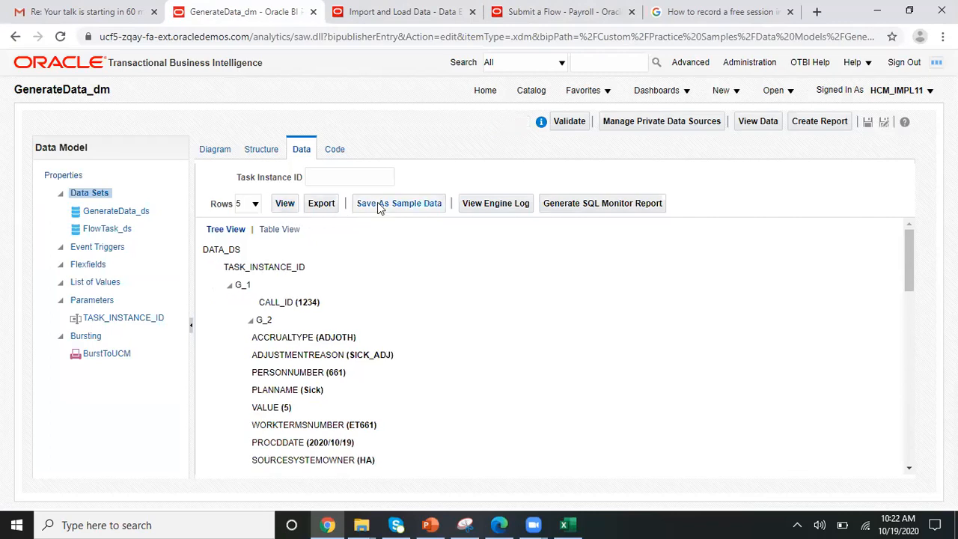
{"action": "left_click", "coordinate": [377, 202]}
{"action": "left_click", "coordinate": [569, 330]}
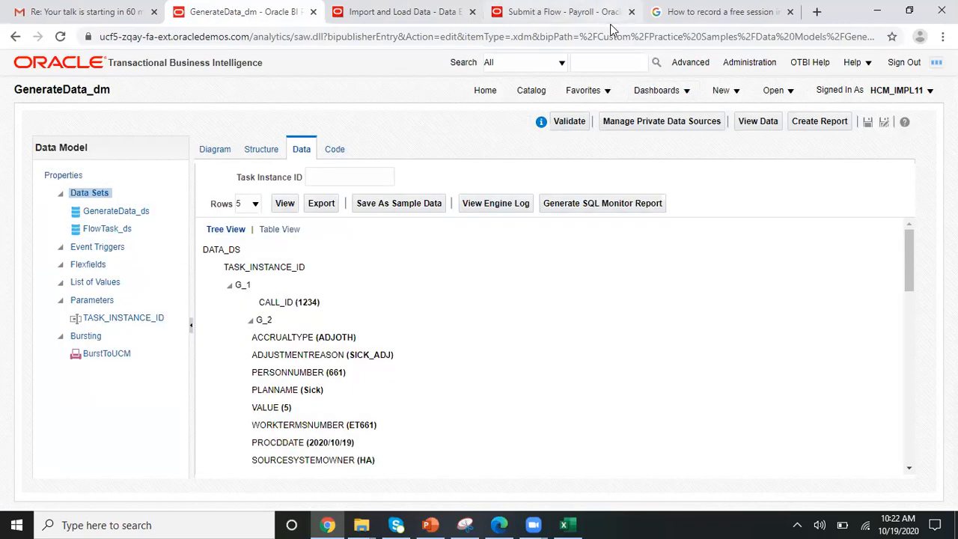
Step: Refresh the APACOUC2020-1 payroll checklist repeatedly and inspect the Initiate Data Loader task's object status list before returning to the checklist
{"action": "left_click", "coordinate": [610, 13]}
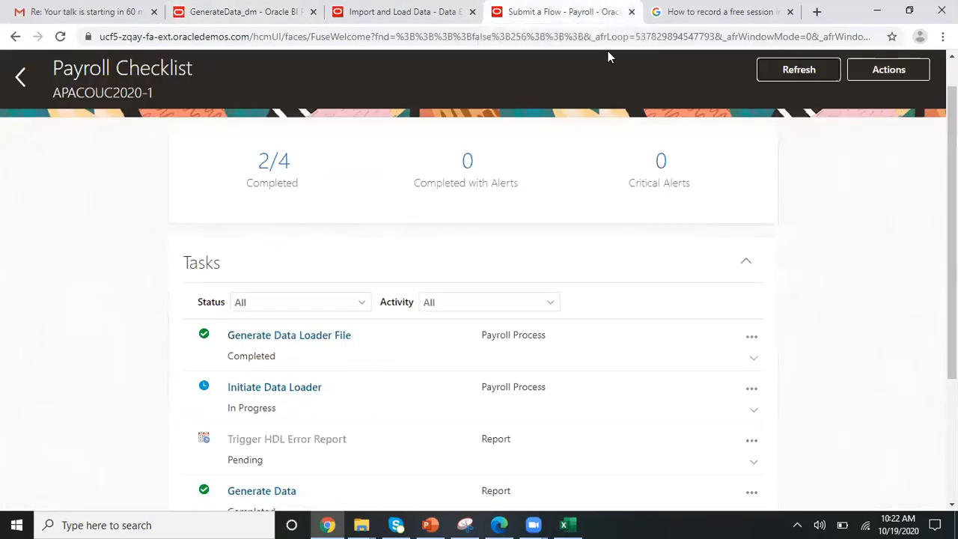
{"action": "left_click", "coordinate": [789, 70]}
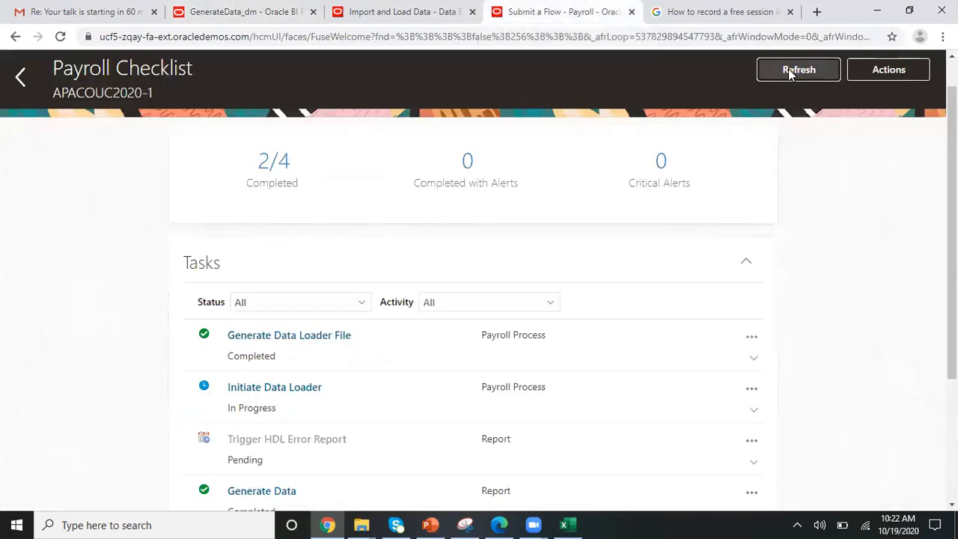
{"action": "left_click", "coordinate": [788, 70]}
{"action": "left_click", "coordinate": [787, 69]}
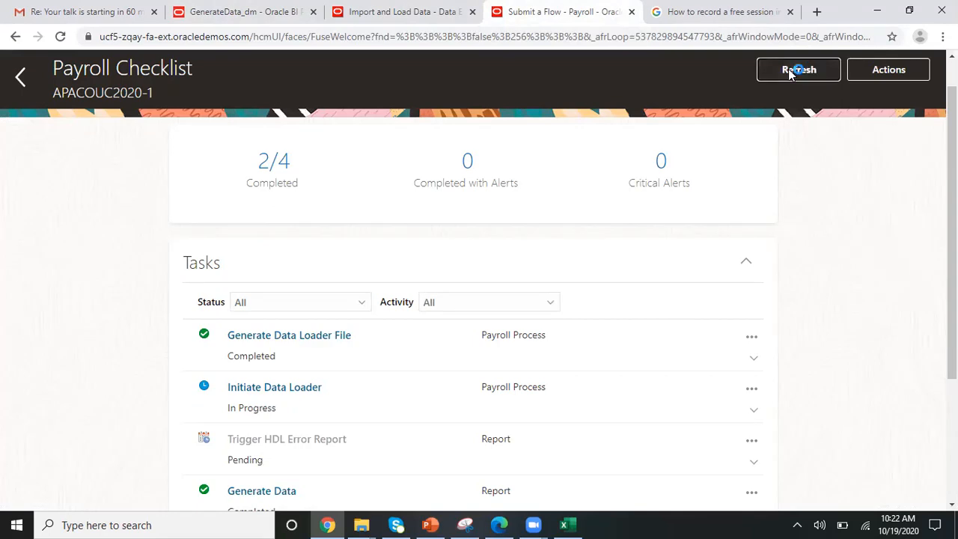
{"action": "left_click", "coordinate": [788, 69]}
{"action": "left_click", "coordinate": [796, 70]}
{"action": "left_click", "coordinate": [388, 387]}
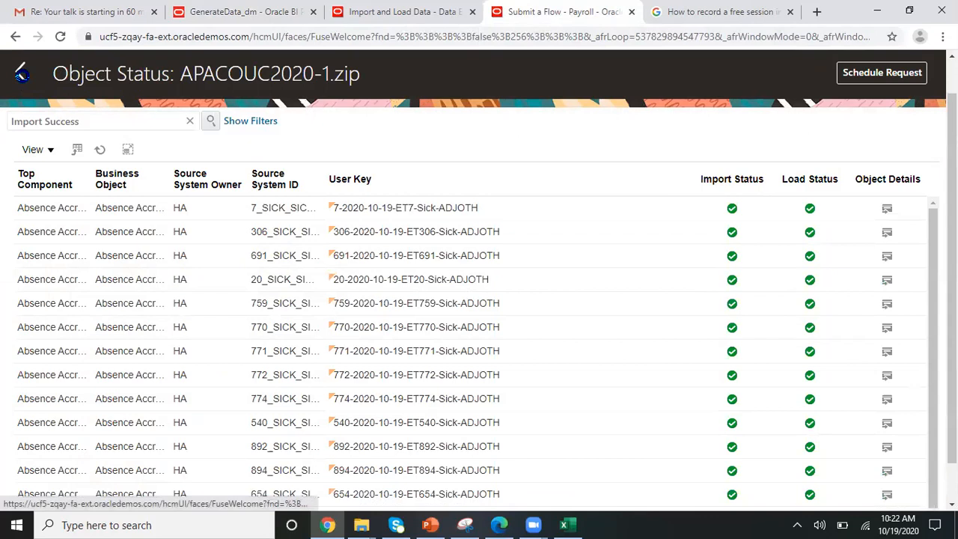
{"action": "left_click", "coordinate": [22, 73]}
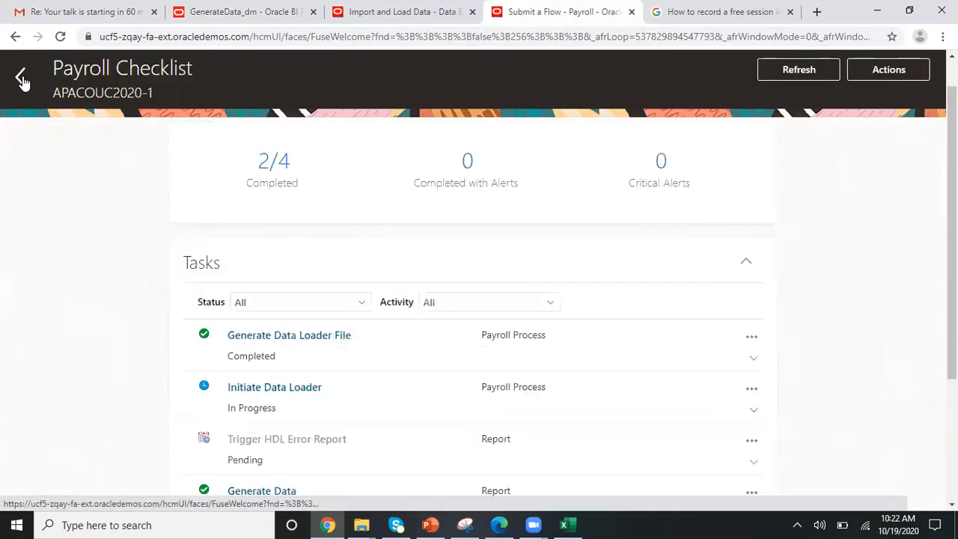
Step: Rerun the data set search in Import and Load Data and reload the page to check the APACOUC2020-1.zip load status
{"action": "left_click", "coordinate": [356, 24]}
{"action": "left_click", "coordinate": [36, 492]}
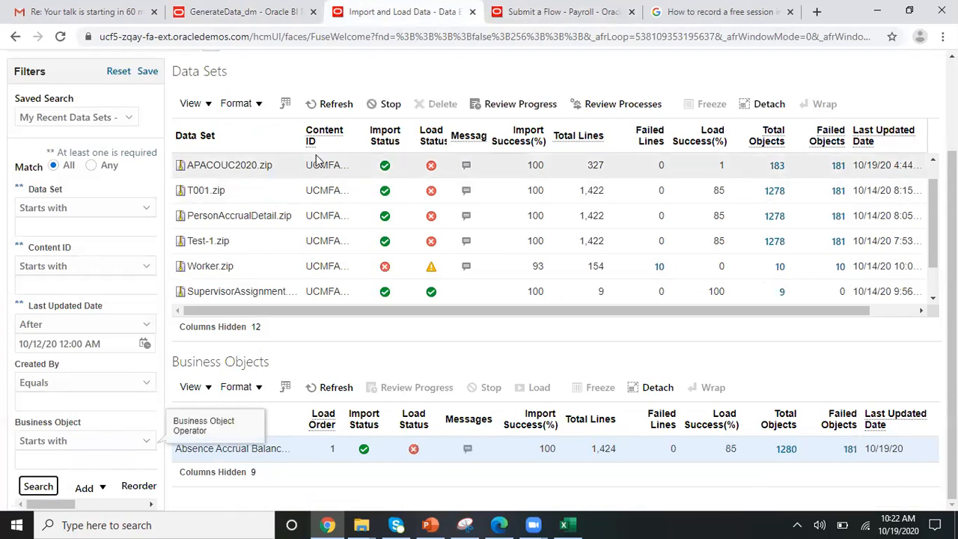
{"action": "scroll", "coordinate": [721, 100], "scroll_direction": "up", "scroll_amount": 2}
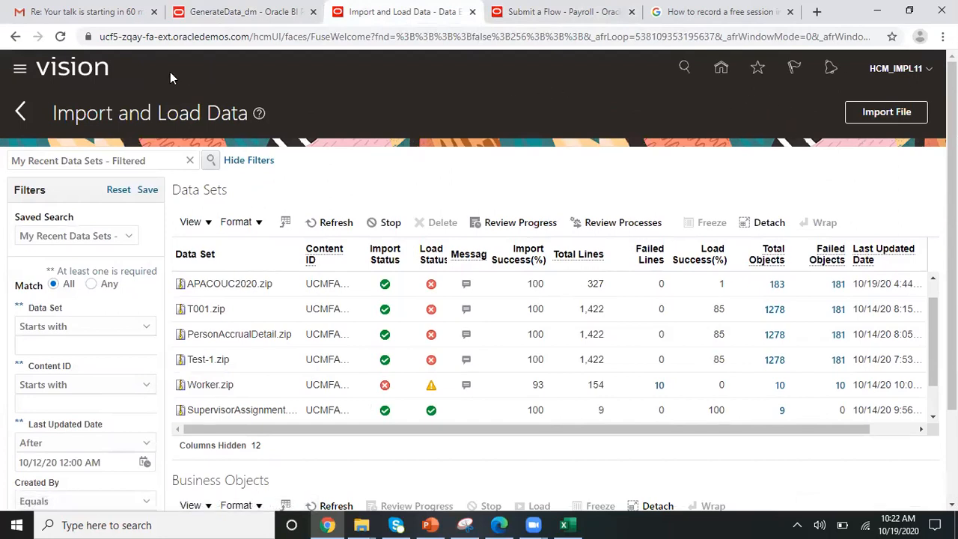
{"action": "left_click", "coordinate": [61, 37]}
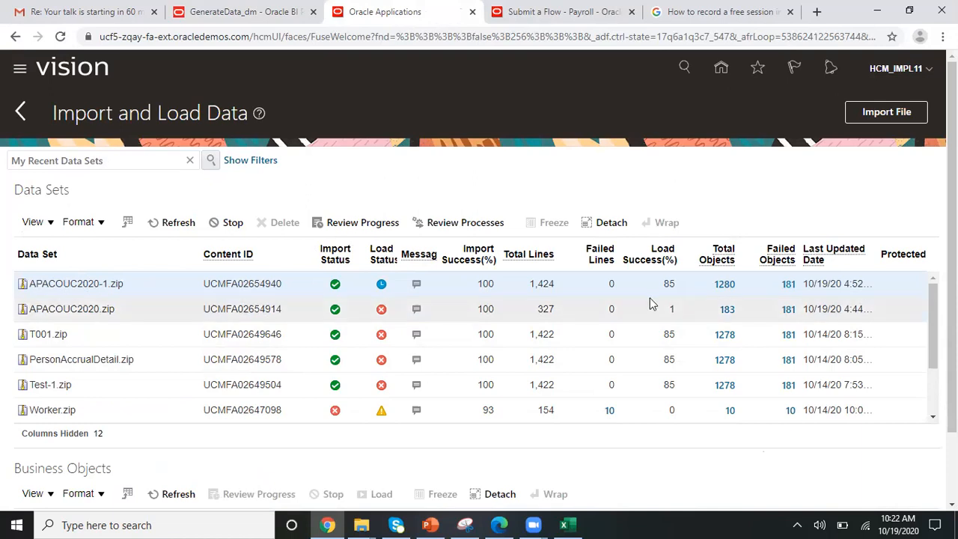
{"action": "left_click_drag", "start_coordinate": [932, 288], "coordinate": [931, 280]}
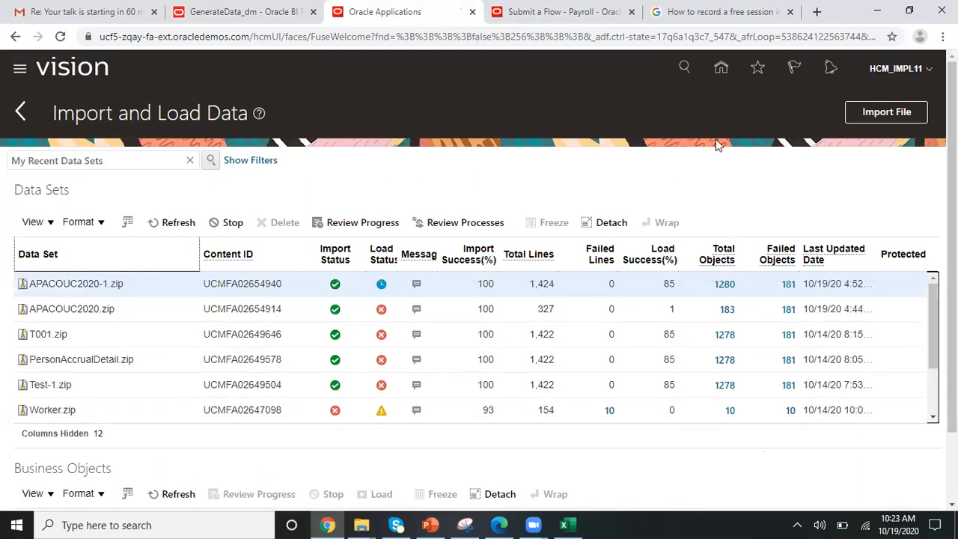
Step: Load the base site address in the GenerateData_dm browser tab, go to the application home page, and open Person Management
{"action": "left_click", "coordinate": [251, 18]}
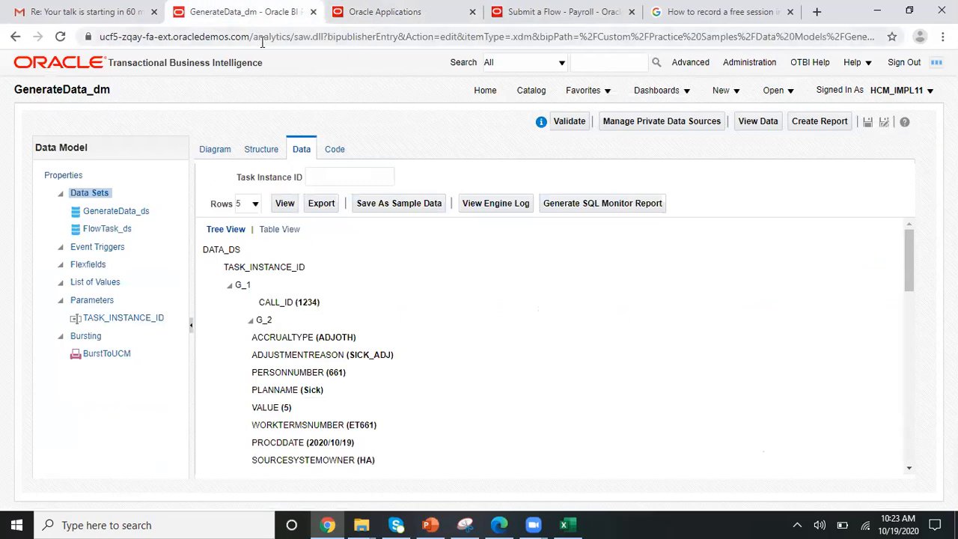
{"action": "left_click_drag", "start_coordinate": [253, 35], "coordinate": [876, 36]}
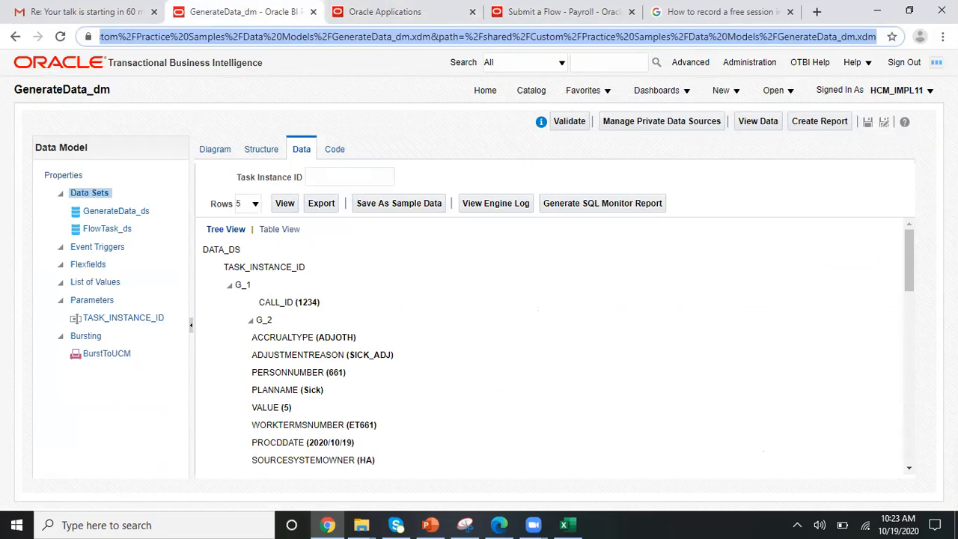
{"action": "key", "text": "BackSpace"}
{"action": "key", "text": "Return"}
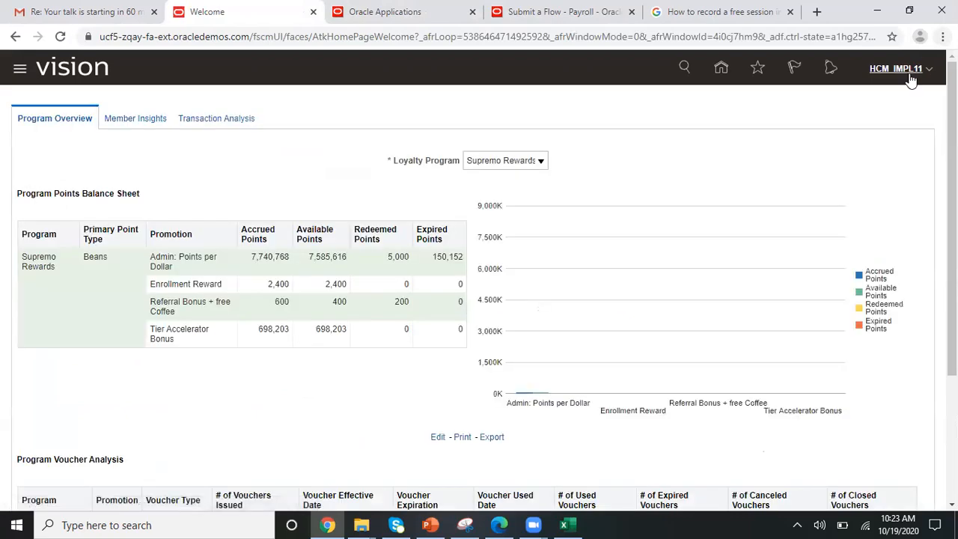
{"action": "left_click", "coordinate": [721, 68]}
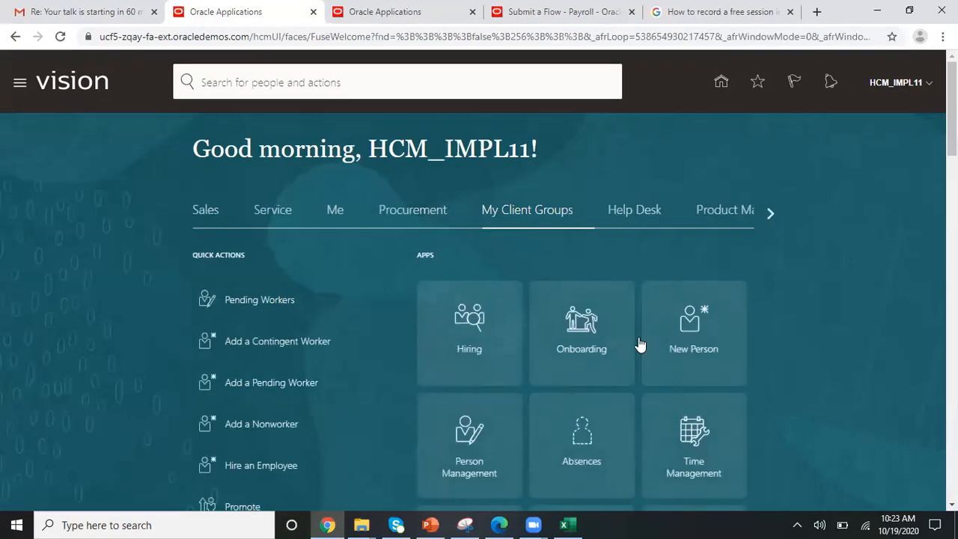
{"action": "left_click", "coordinate": [470, 473]}
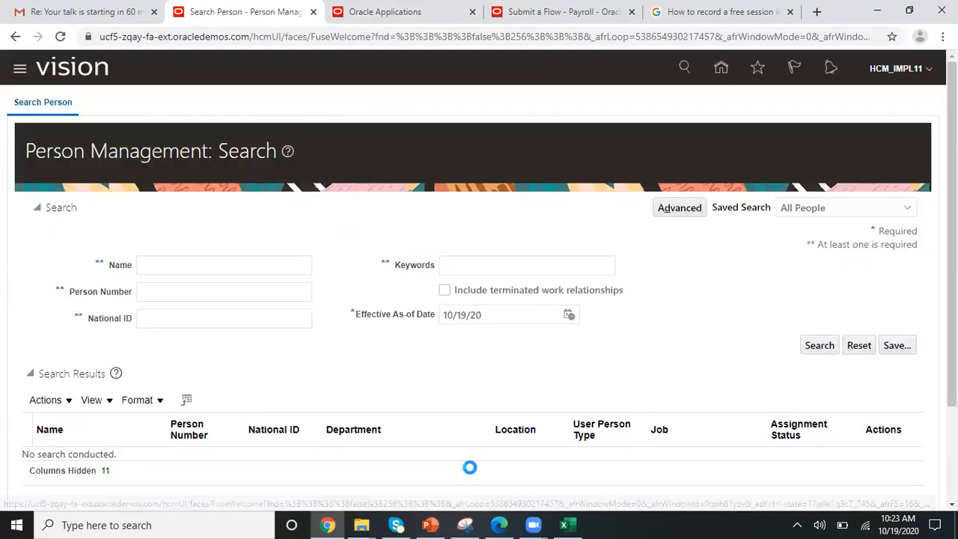
Step: Search for the worker by person number and open their Absence Records from the search result
{"action": "left_click", "coordinate": [208, 289]}
{"action": "type", "text": "40"}
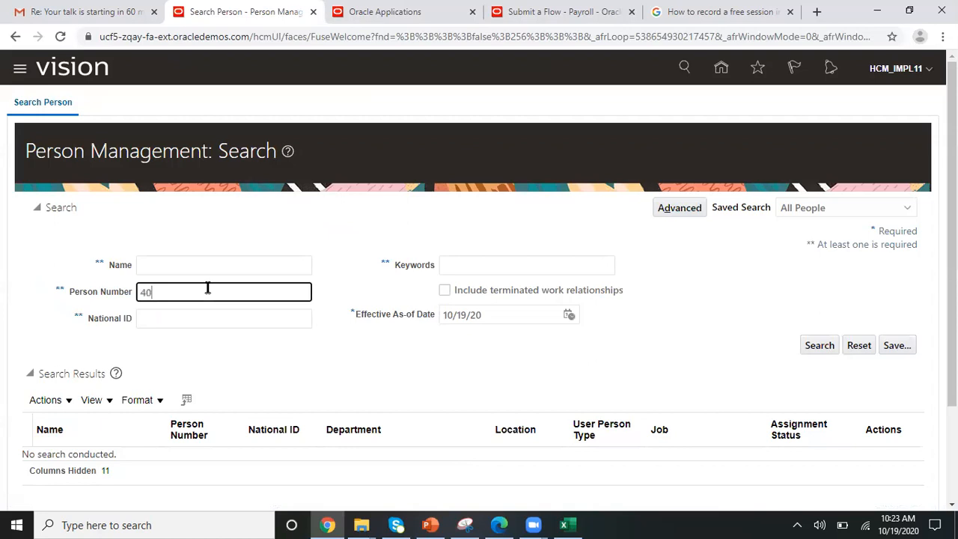
{"action": "left_click", "coordinate": [820, 346]}
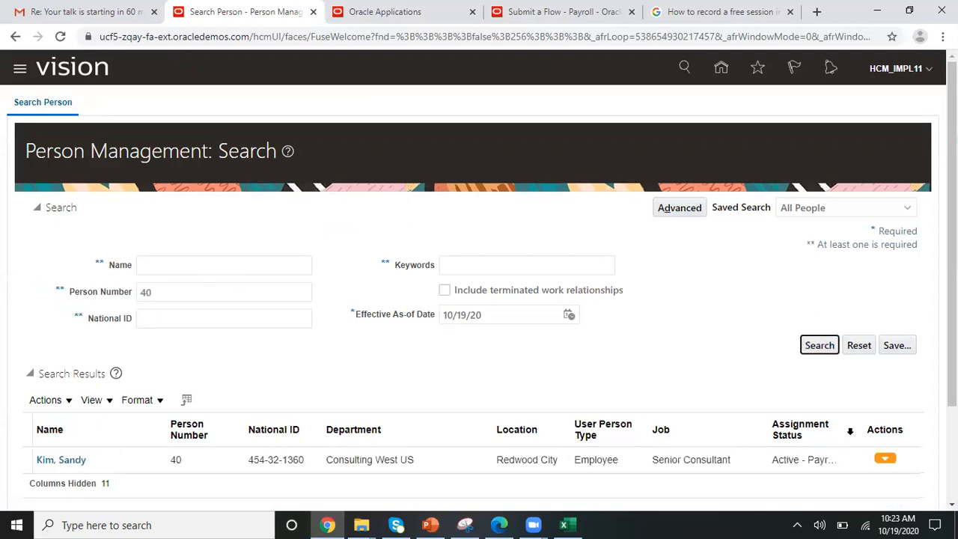
{"action": "left_click", "coordinate": [883, 459]}
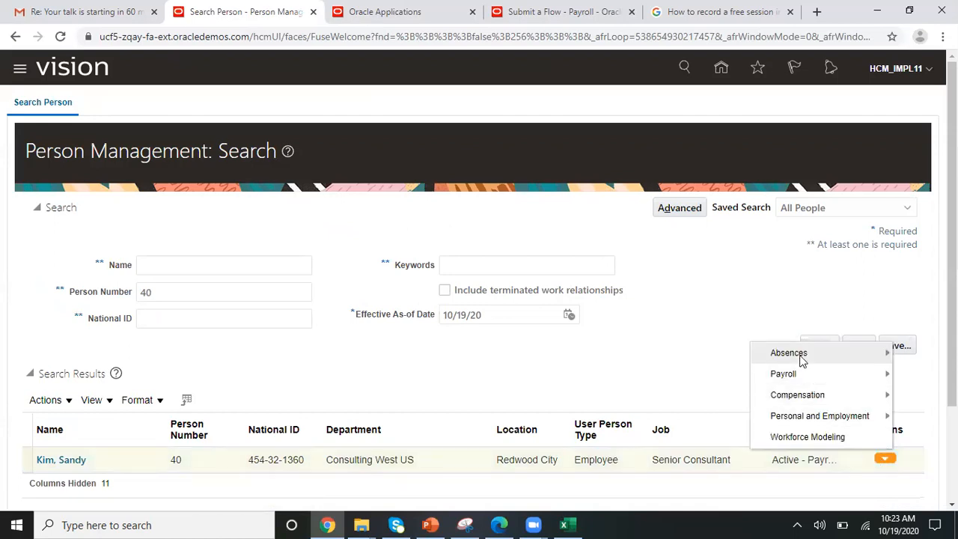
{"action": "mouse_move", "coordinate": [801, 361]}
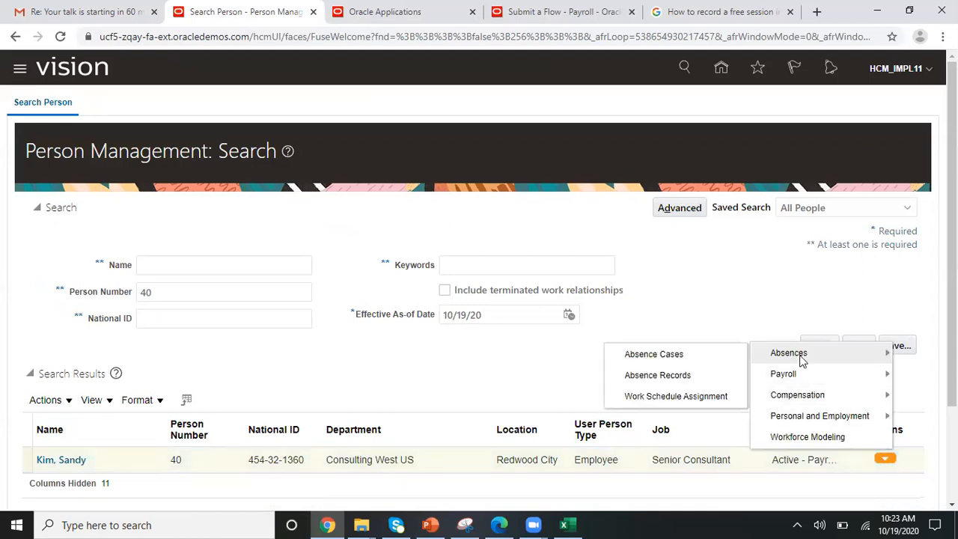
{"action": "left_click", "coordinate": [670, 378]}
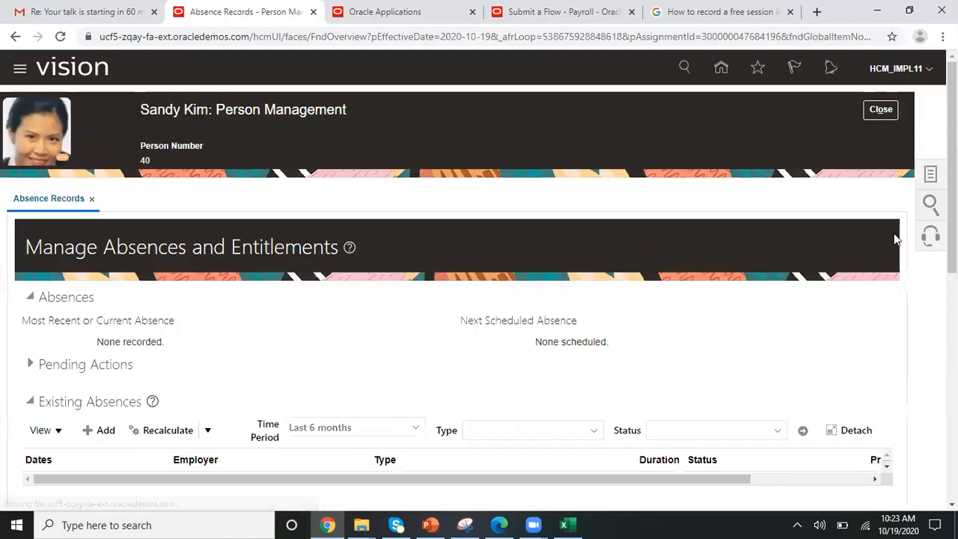
Step: Open the Sick plan's accrual balance and recalculate it with a balance calculation date of 10/19/2020
{"action": "scroll", "coordinate": [395, 421], "scroll_direction": "down", "scroll_amount": 4}
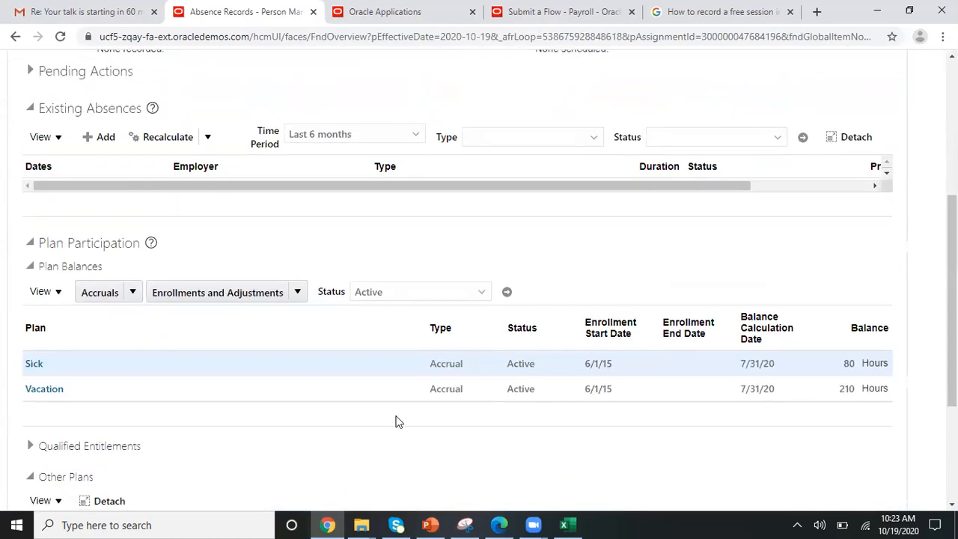
{"action": "left_click", "coordinate": [33, 364]}
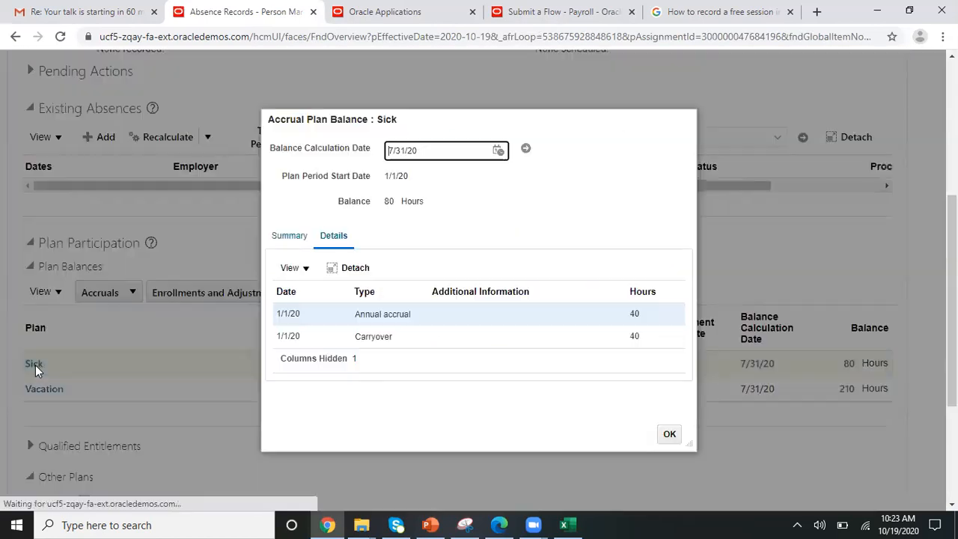
{"action": "triple_click", "coordinate": [420, 156]}
{"action": "type", "text": "10/1"}
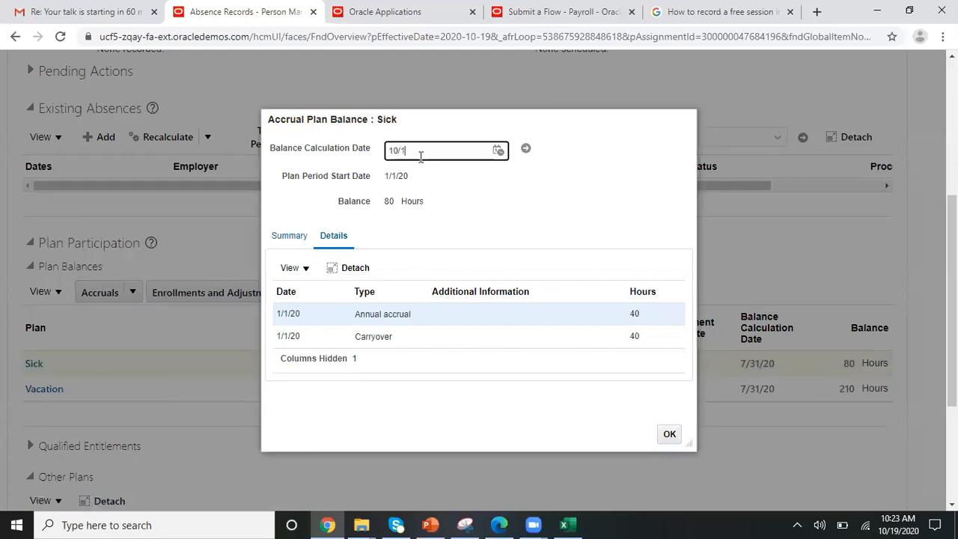
{"action": "type", "text": "9/2020"}
{"action": "left_click", "coordinate": [525, 151]}
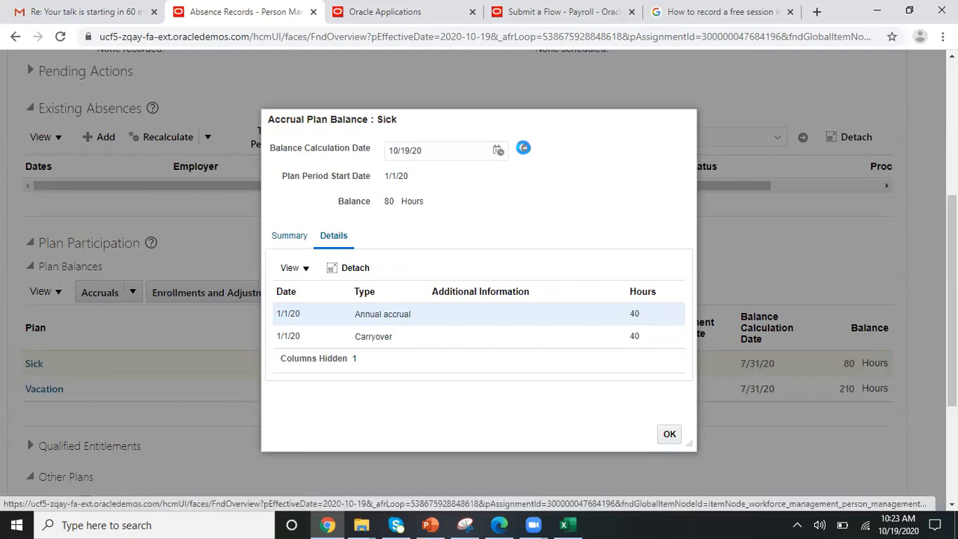
Step: Examine the sickness adjustment entries in the Sick plan's balance details, including their additional information, and close the balance dialog
{"action": "left_click", "coordinate": [539, 315]}
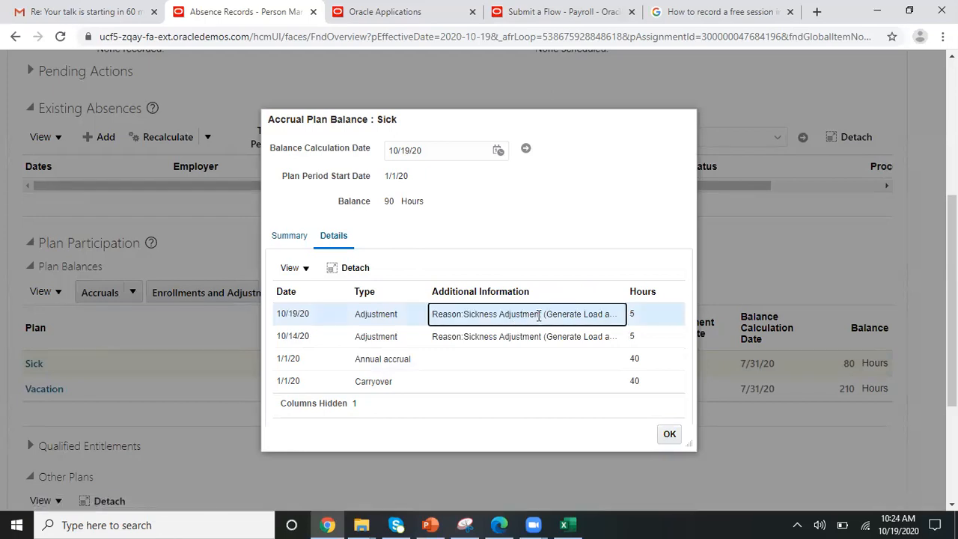
{"action": "left_click", "coordinate": [306, 271]}
{"action": "left_click", "coordinate": [332, 290]}
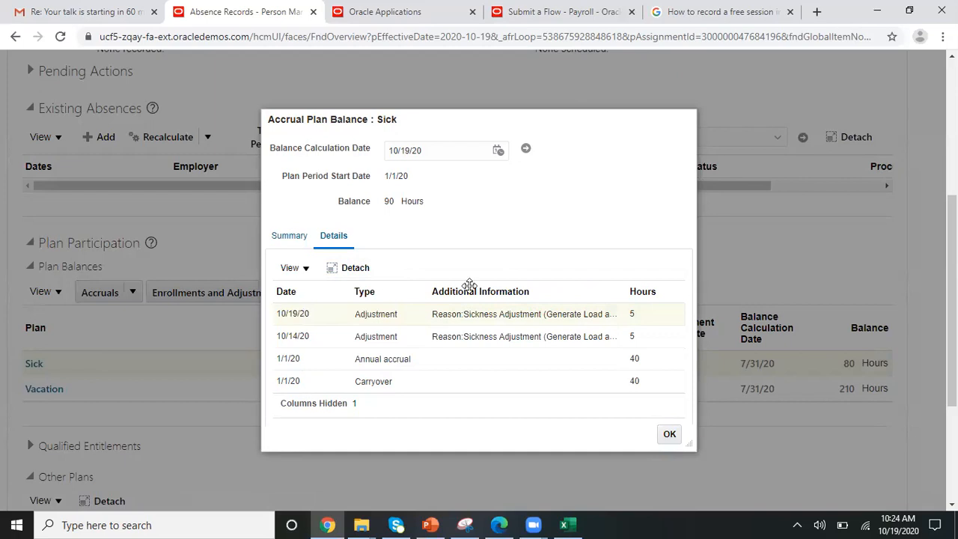
{"action": "left_click", "coordinate": [519, 335]}
{"action": "left_click", "coordinate": [669, 436]}
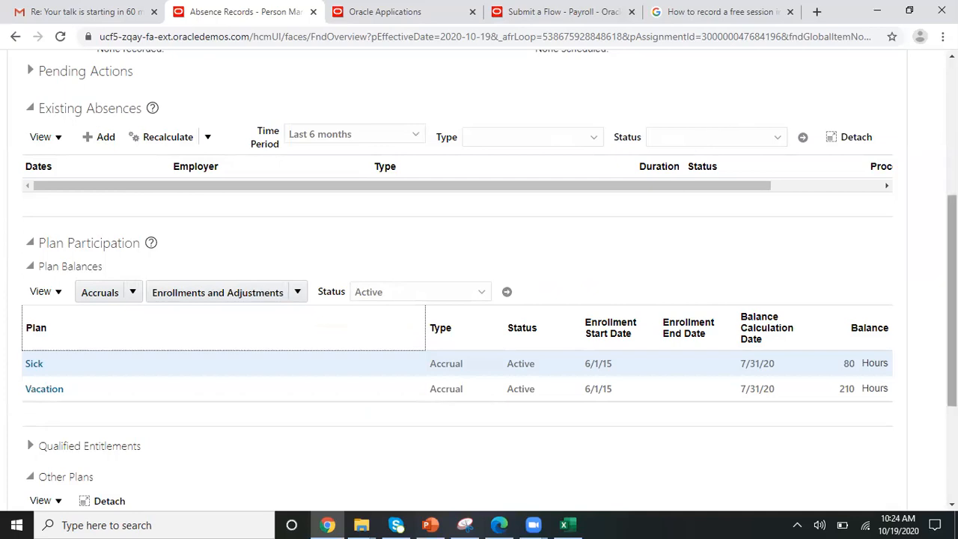
{"action": "scroll", "coordinate": [952, 299], "scroll_direction": "up", "scroll_amount": 5}
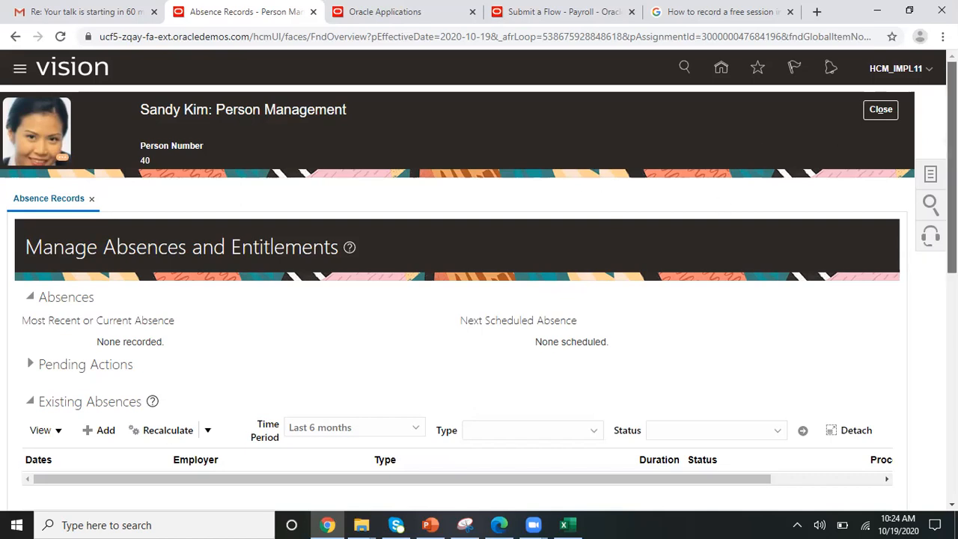
{"action": "scroll", "coordinate": [478, 299], "scroll_direction": "down", "scroll_amount": 6}
{"action": "scroll", "coordinate": [479, 299], "scroll_direction": "up", "scroll_amount": 6}
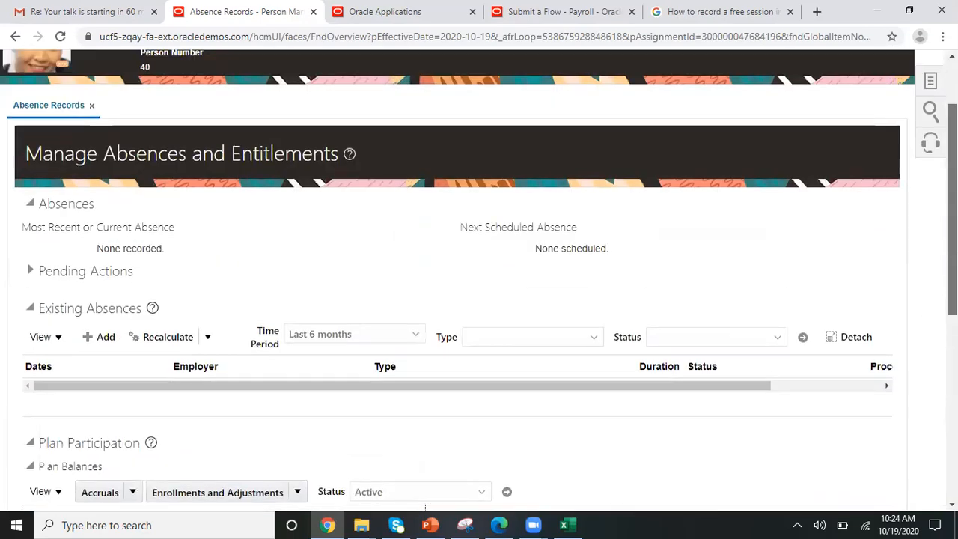